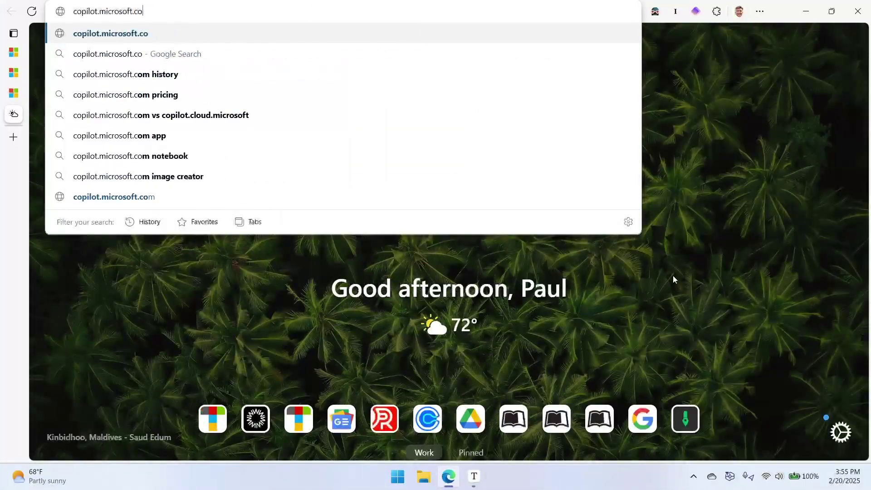
Step: Load copilot.microsoft.com in Edge to reach the Copilot chat greeting page
{"action": "key", "text": "Return"}
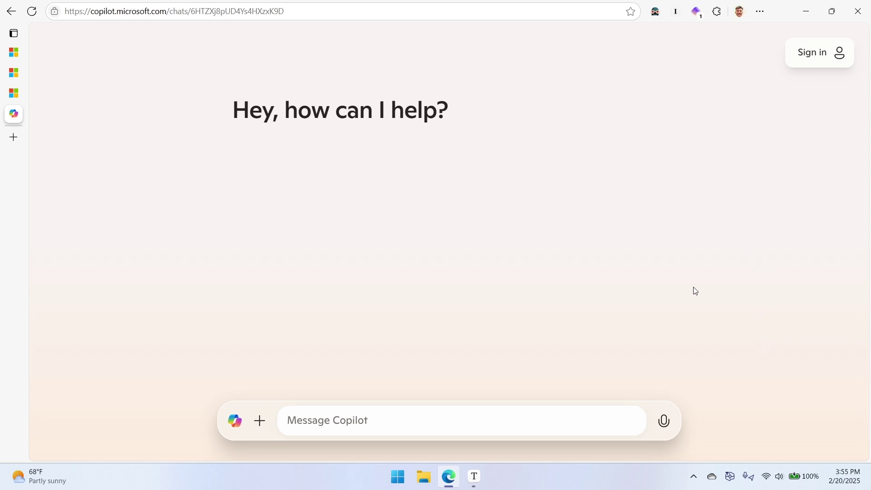
{"action": "left_click", "coordinate": [395, 486]}
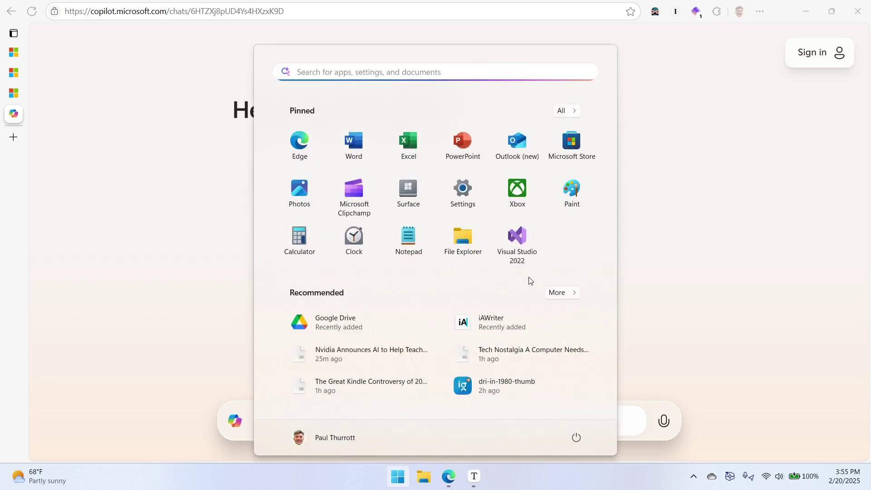
{"action": "type", "text": "cp"}
{"action": "key", "text": "BackSpace"}
{"action": "type", "text": "o"}
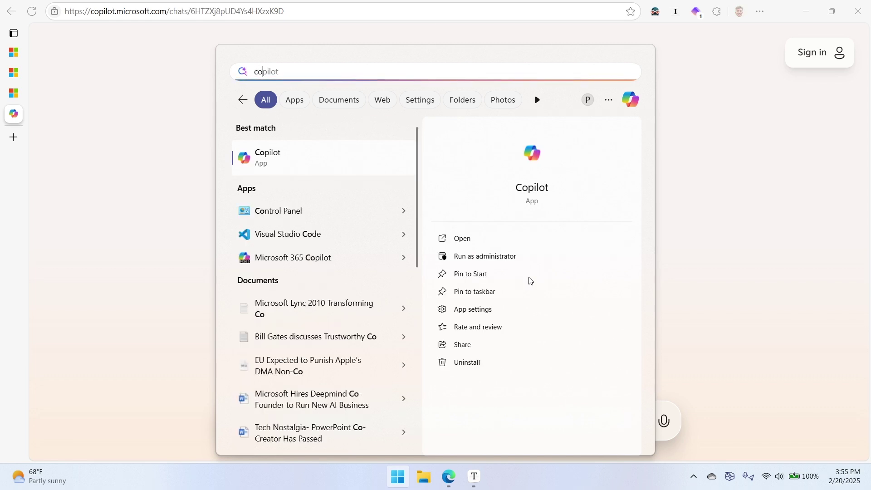
{"action": "key", "text": "Escape"}
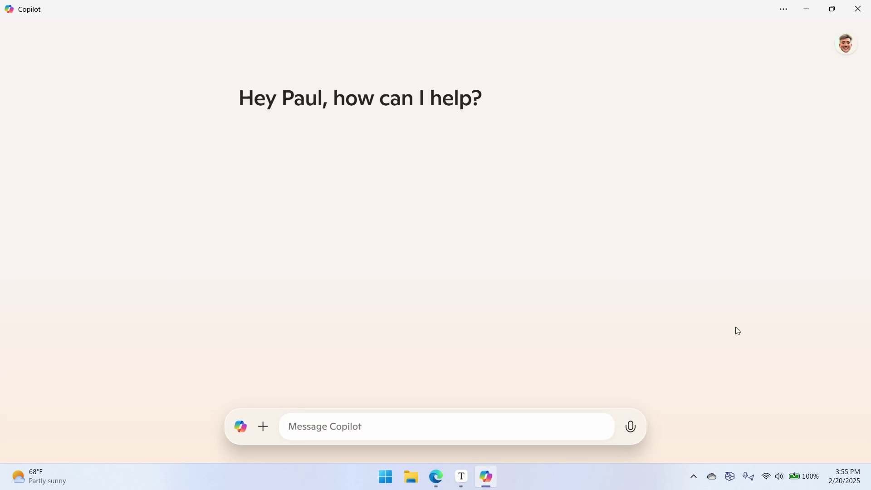
{"action": "left_click", "coordinate": [859, 9]}
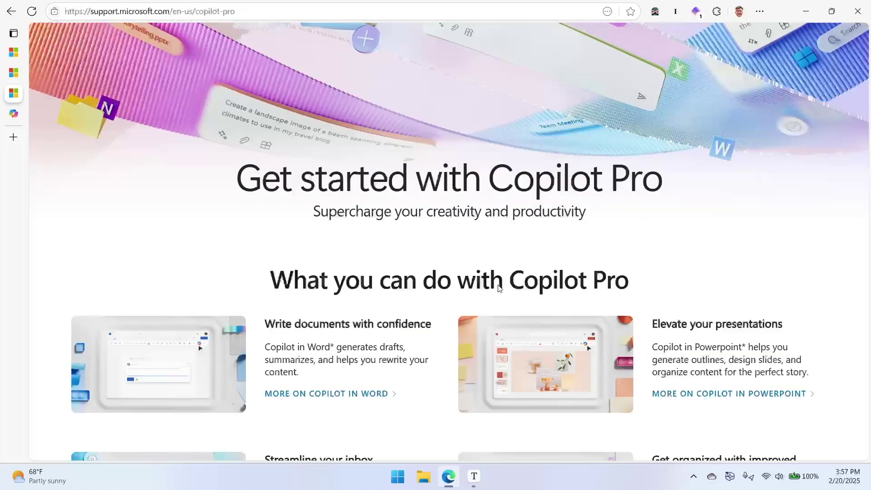
{"action": "scroll", "coordinate": [624, 260], "scroll_direction": "down", "scroll_amount": 1}
{"action": "scroll", "coordinate": [685, 273], "scroll_direction": "down", "scroll_amount": 1}
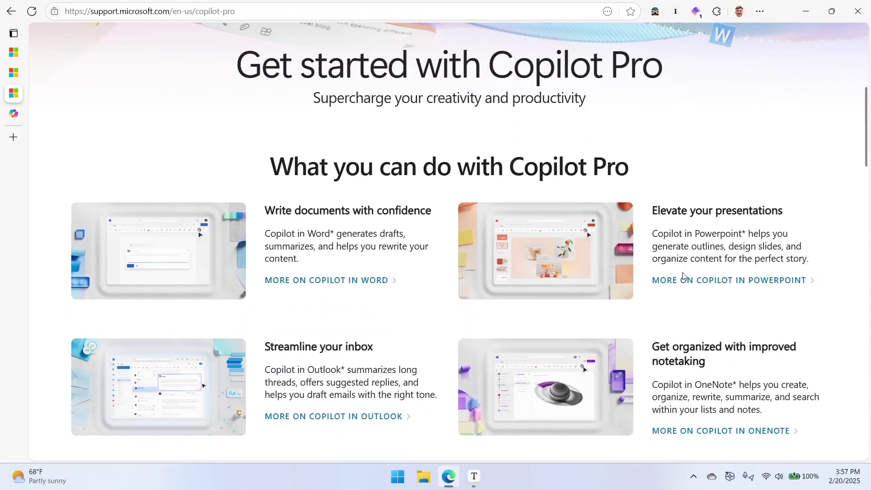
{"action": "scroll", "coordinate": [682, 275], "scroll_direction": "down", "scroll_amount": 2}
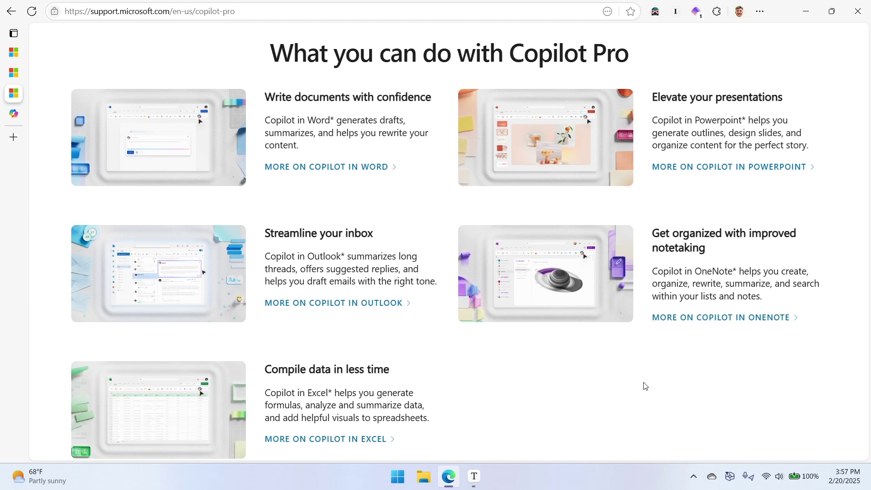
{"action": "scroll", "coordinate": [647, 384], "scroll_direction": "down", "scroll_amount": 4}
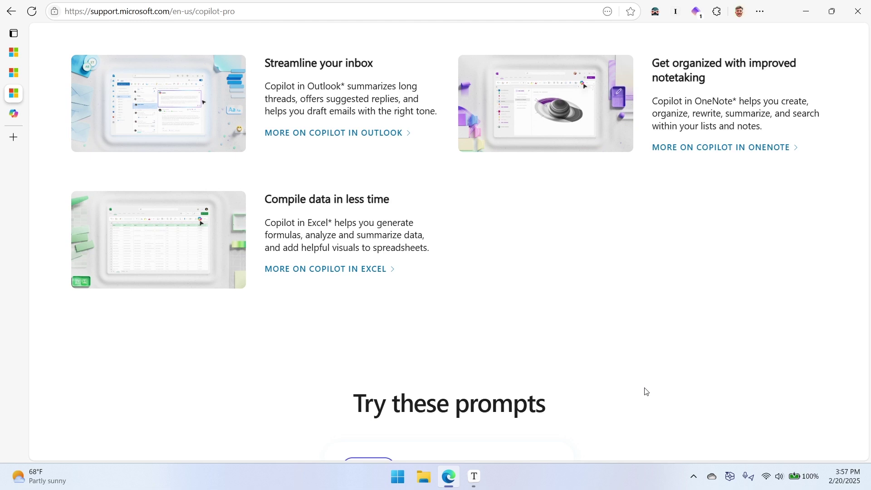
{"action": "scroll", "coordinate": [647, 391], "scroll_direction": "down", "scroll_amount": 3}
{"action": "scroll", "coordinate": [646, 391], "scroll_direction": "up", "scroll_amount": 1}
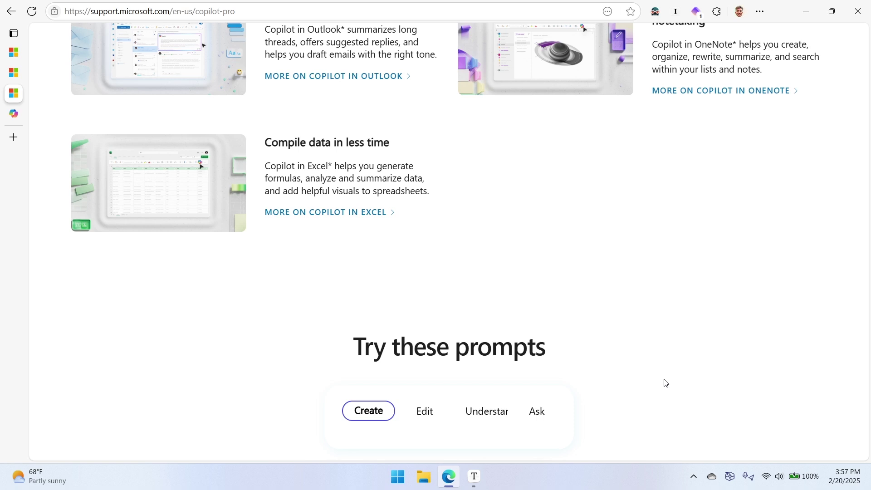
{"action": "scroll", "coordinate": [690, 350], "scroll_direction": "up", "scroll_amount": 4}
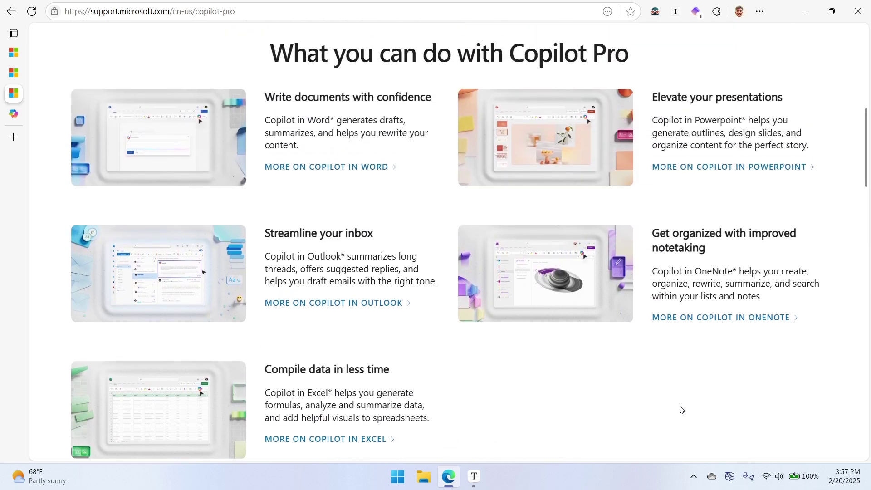
{"action": "scroll", "coordinate": [680, 409], "scroll_direction": "up", "scroll_amount": 1}
{"action": "scroll", "coordinate": [681, 410], "scroll_direction": "up", "scroll_amount": 2}
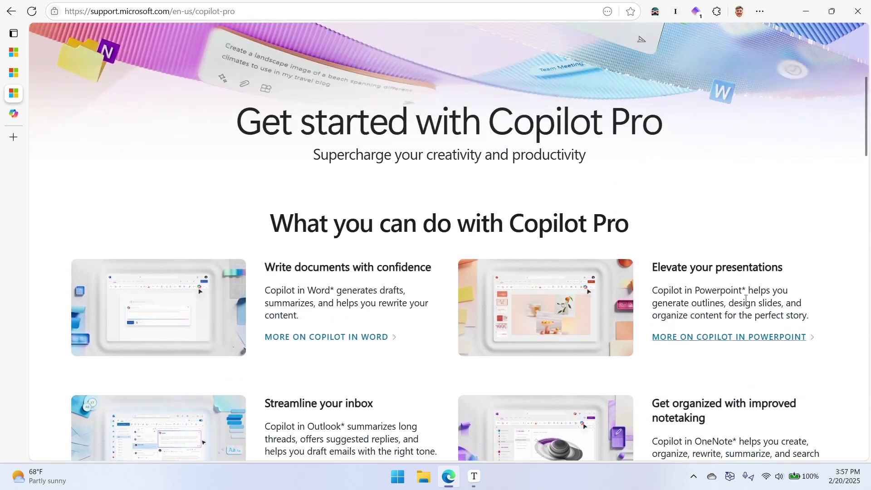
{"action": "scroll", "coordinate": [803, 227], "scroll_direction": "up", "scroll_amount": 2}
{"action": "scroll", "coordinate": [810, 259], "scroll_direction": "up", "scroll_amount": 2}
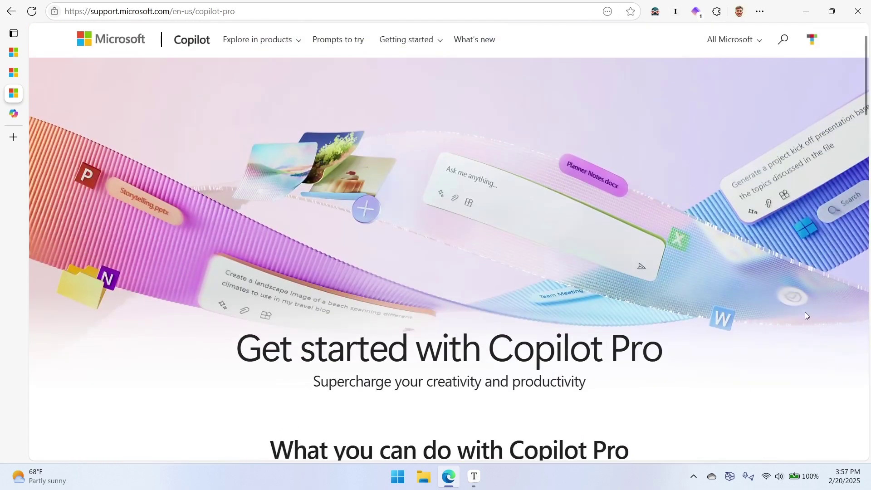
{"action": "scroll", "coordinate": [806, 314], "scroll_direction": "down", "scroll_amount": 2}
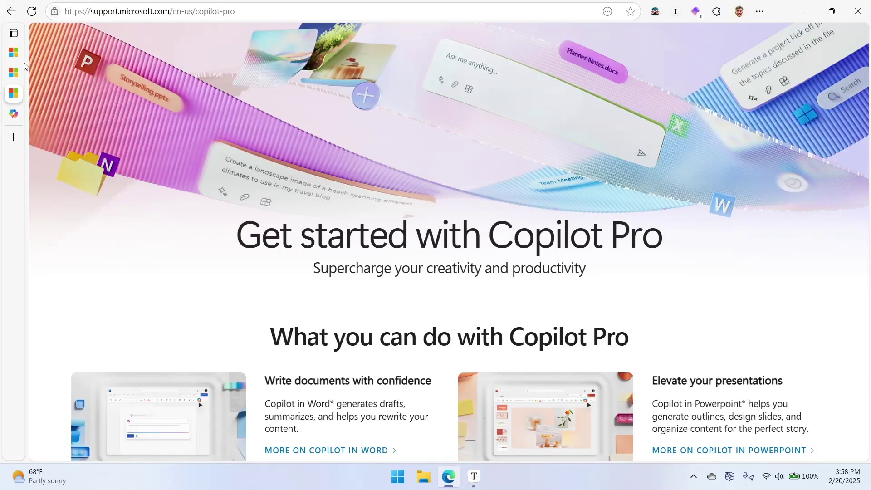
Step: Check the Edge profile flyout, then view the Subscriptions tab showing 35 of 60 AI credits
{"action": "left_click", "coordinate": [739, 12]}
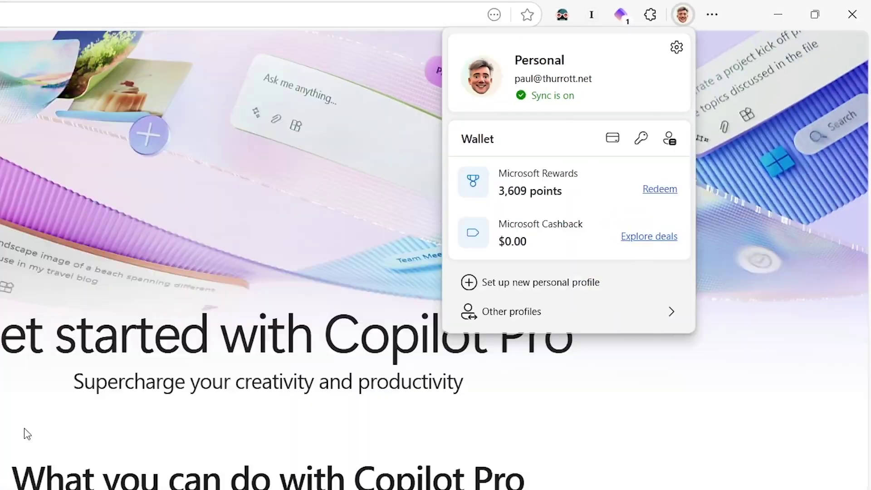
{"action": "left_click", "coordinate": [299, 298]}
{"action": "mouse_move", "coordinate": [23, 61]}
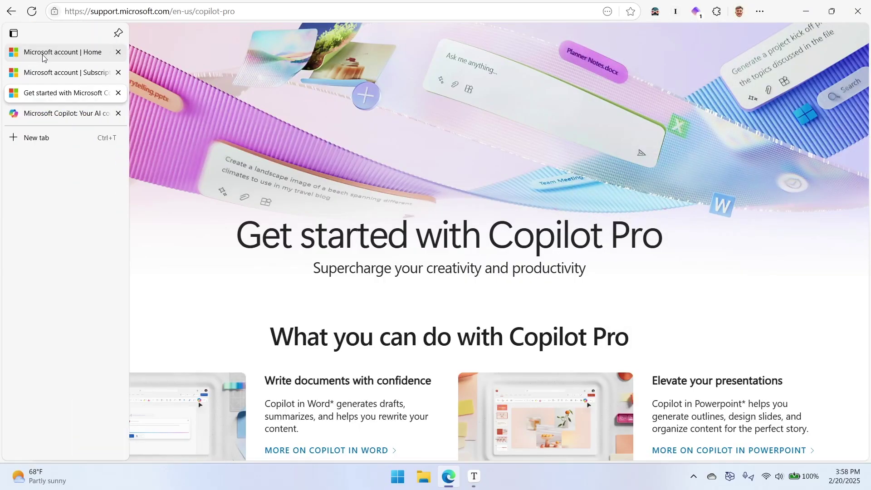
{"action": "left_click", "coordinate": [39, 73]}
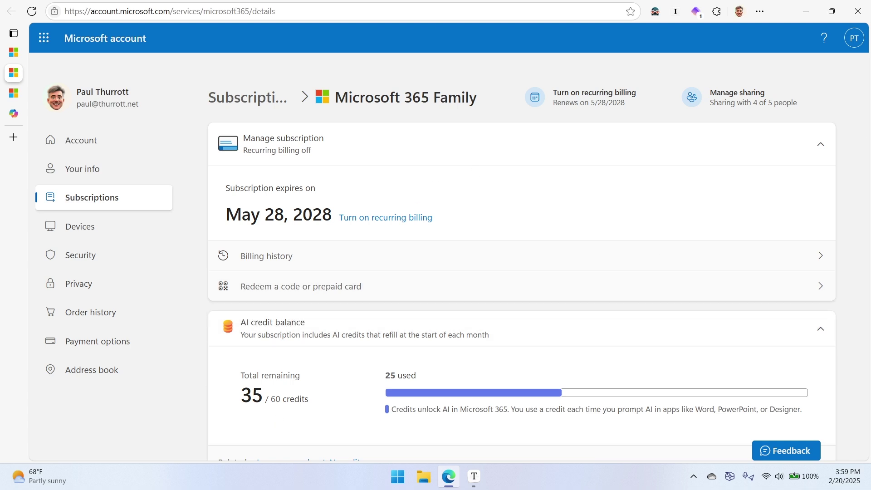
{"action": "left_click", "coordinate": [805, 11]}
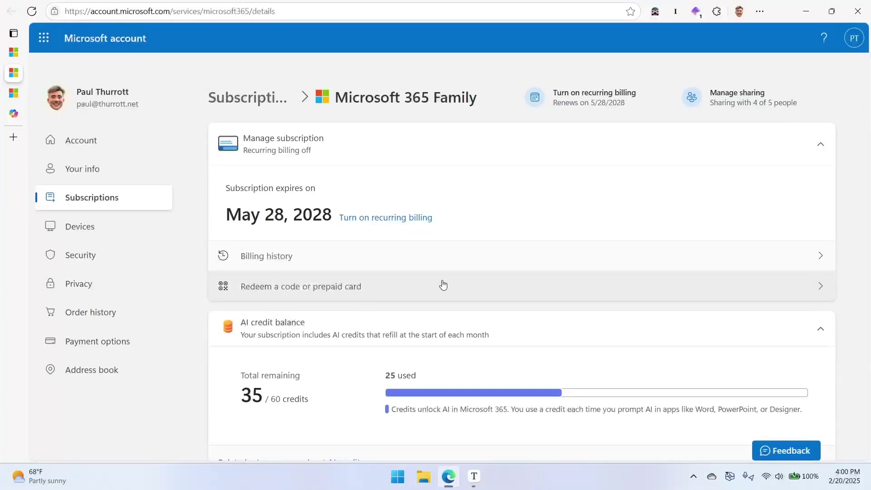
Step: Open Microsoft Designer in a new Edge tab
{"action": "key", "text": "ctrl+t"}
{"action": "type", "text": "desig"}
{"action": "key", "text": "Return"}
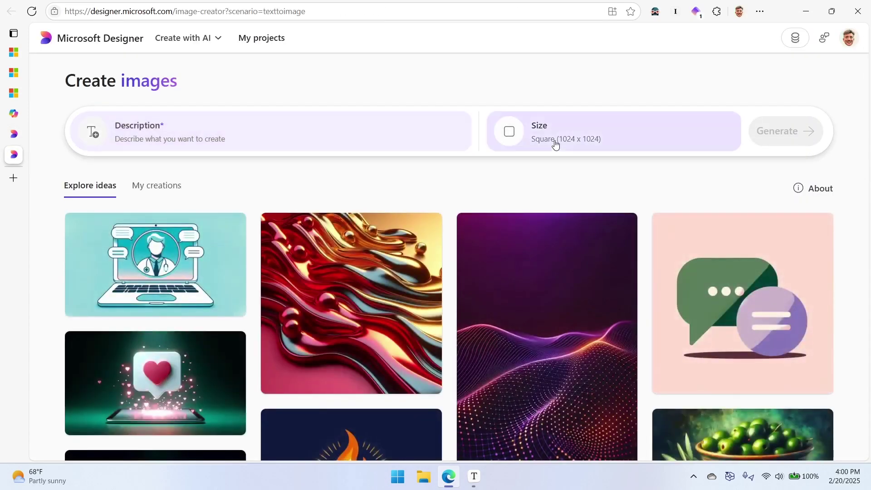
Step: Set size to Wide 1792 x 1024, fill in the example prompt, and generate images
{"action": "left_click", "coordinate": [554, 142]}
{"action": "left_click", "coordinate": [586, 240]}
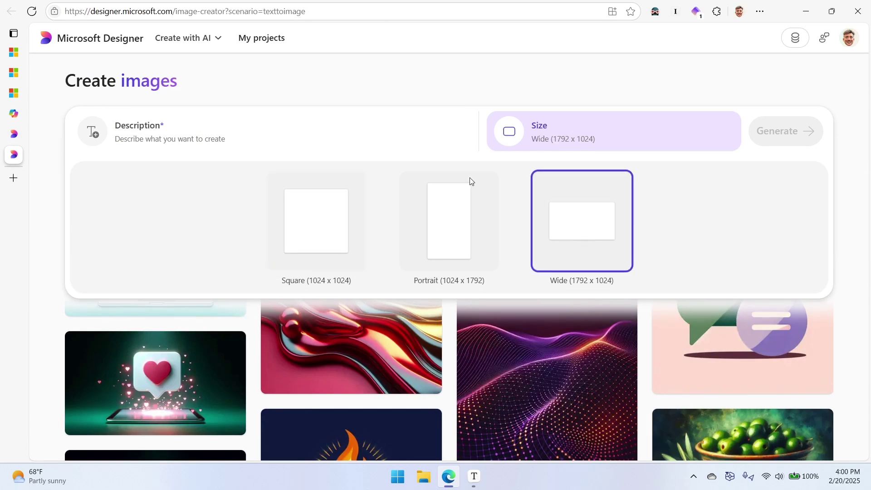
{"action": "left_click", "coordinate": [297, 143]}
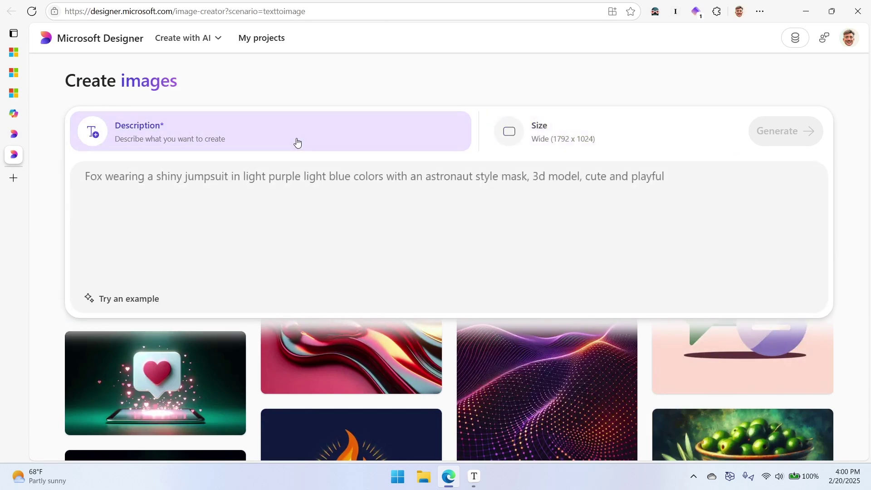
{"action": "left_click", "coordinate": [297, 180]}
{"action": "left_click", "coordinate": [144, 300]}
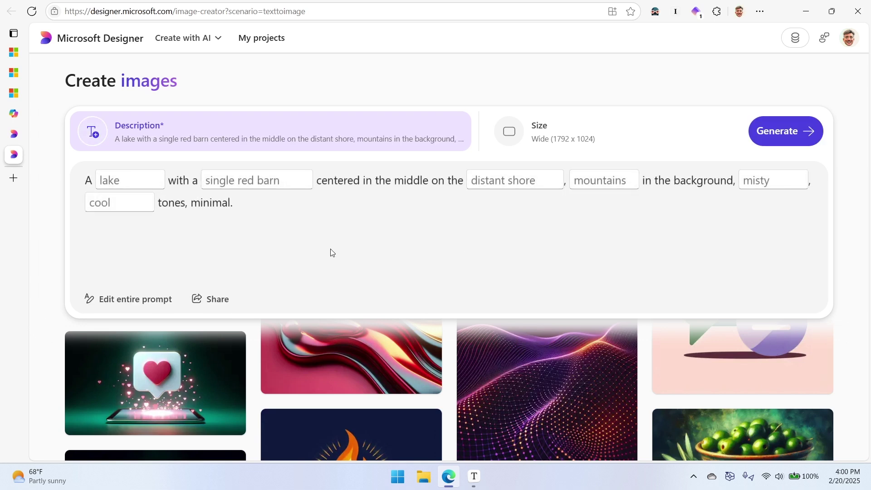
{"action": "left_click", "coordinate": [777, 132]}
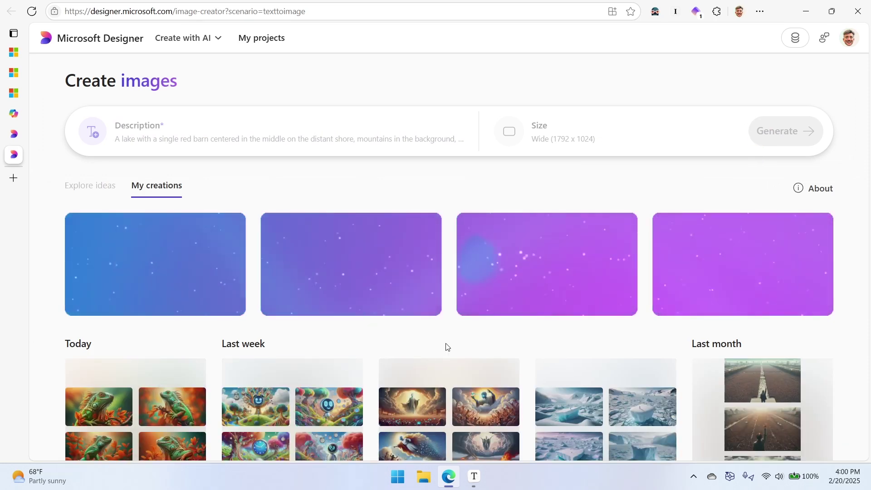
Step: Read the Track credit usage tip on Designer's credits icon while the lake images finish
{"action": "mouse_move", "coordinate": [798, 39]}
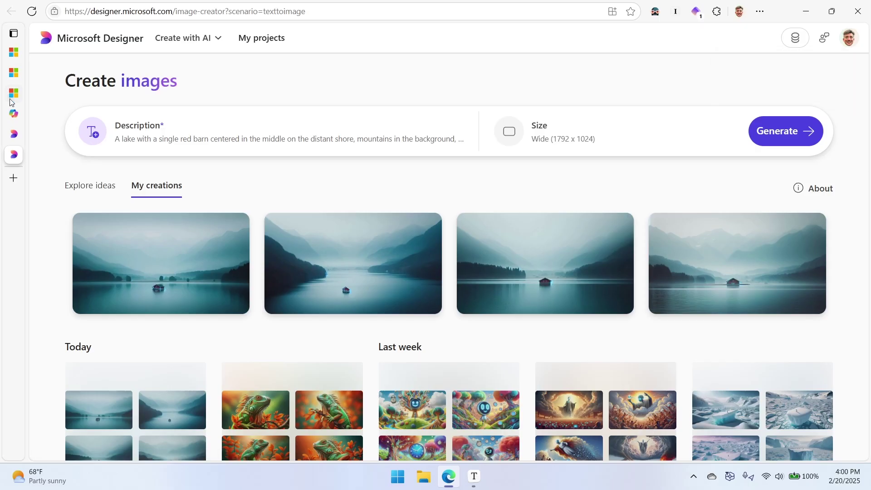
Step: Refresh the Microsoft account Subscriptions page to show 34 of 60 credits, then return to Designer
{"action": "mouse_move", "coordinate": [10, 96]}
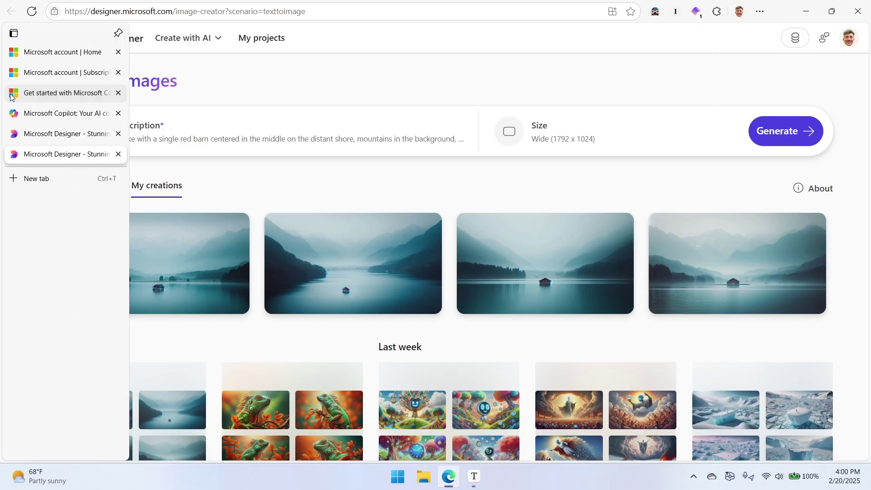
{"action": "left_click", "coordinate": [43, 72]}
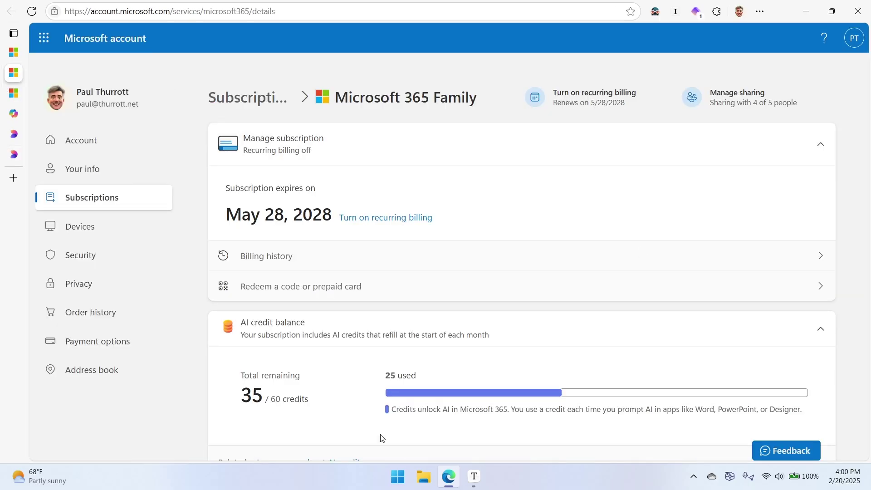
{"action": "left_click", "coordinate": [32, 14]}
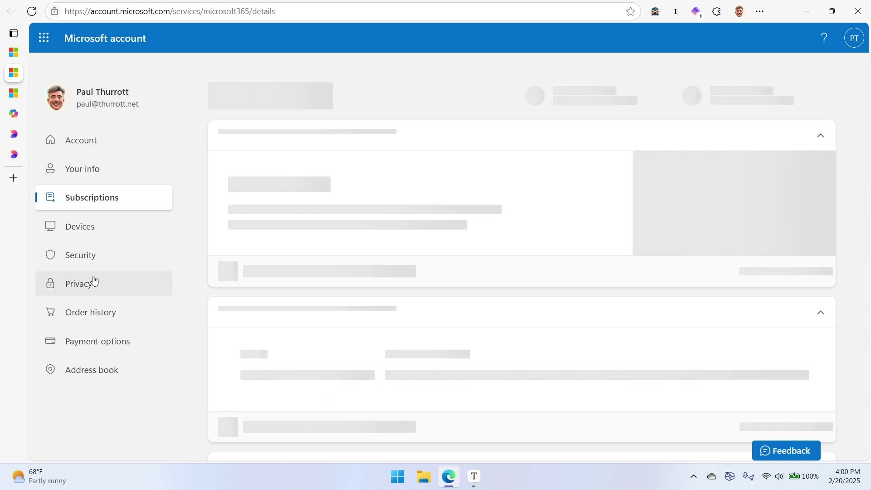
{"action": "mouse_move", "coordinate": [14, 162]}
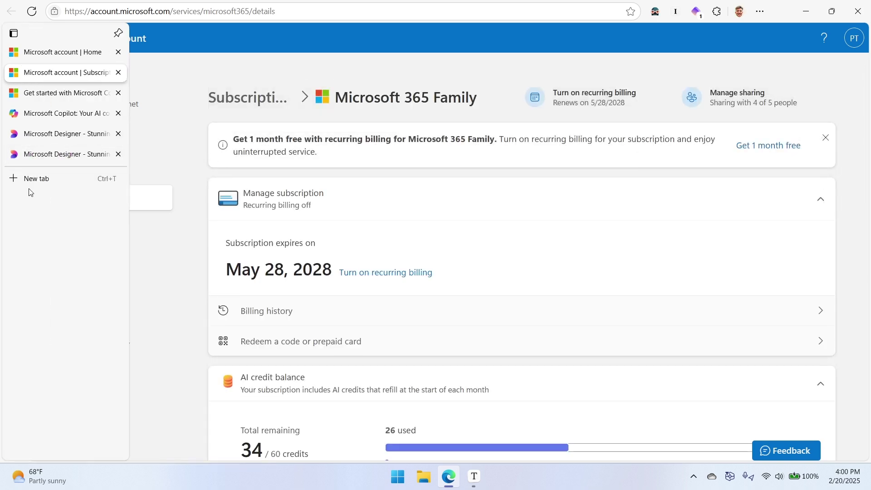
{"action": "scroll", "coordinate": [47, 169], "scroll_direction": "down", "scroll_amount": 2}
{"action": "left_click", "coordinate": [25, 153]}
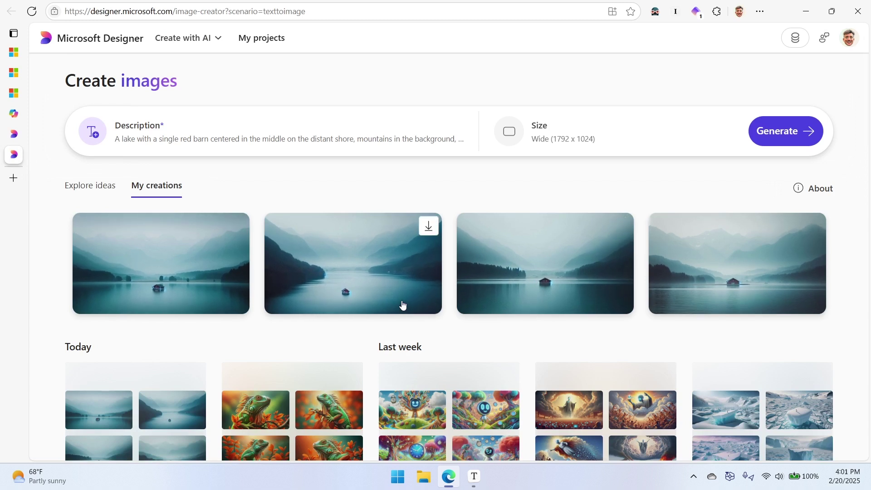
Step: Scroll through and read the Get started with Copilot Pro support page
{"action": "scroll", "coordinate": [388, 295], "scroll_direction": "down", "scroll_amount": 3}
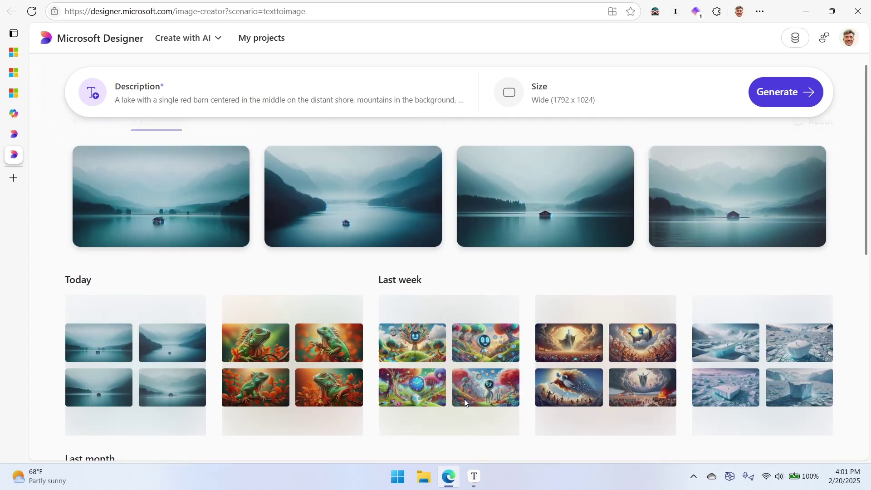
{"action": "scroll", "coordinate": [464, 399], "scroll_direction": "up", "scroll_amount": 3}
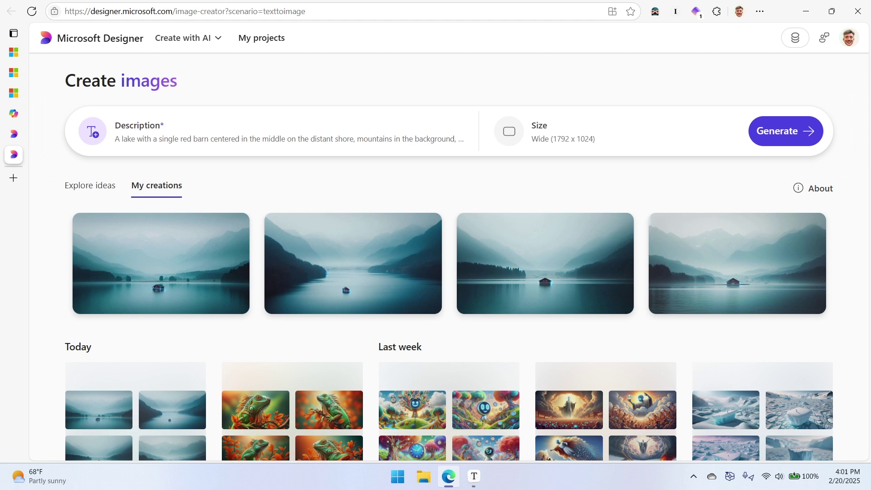
{"action": "mouse_move", "coordinate": [775, 253]}
{"action": "mouse_move", "coordinate": [716, 267]}
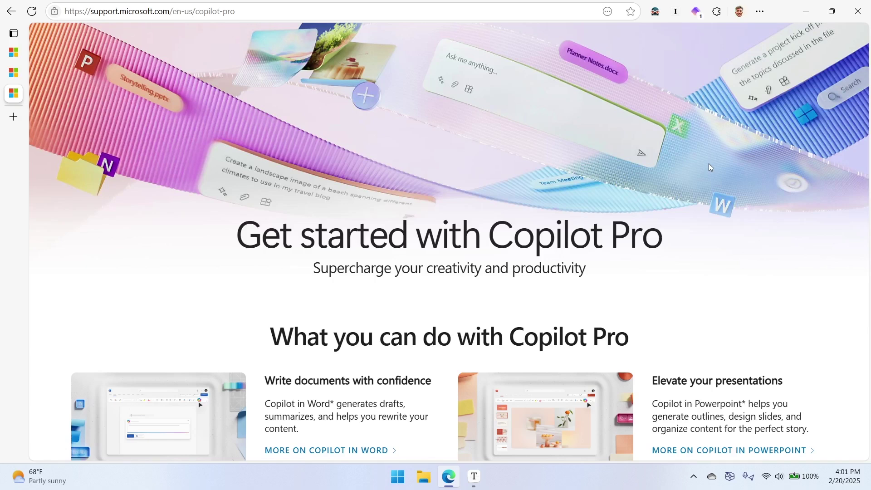
Step: Minimize Edge and launch Notepad from Windows search
{"action": "left_click", "coordinate": [806, 11]}
{"action": "key", "text": "super"}
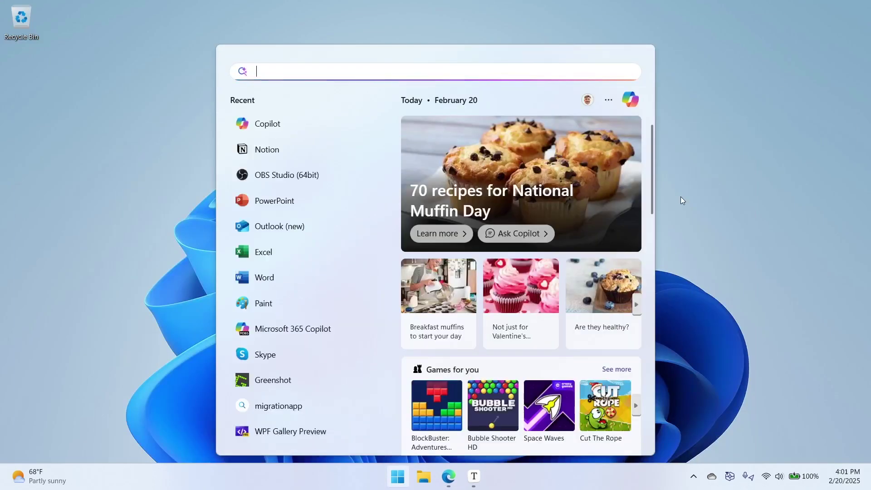
{"action": "type", "text": "notepad"}
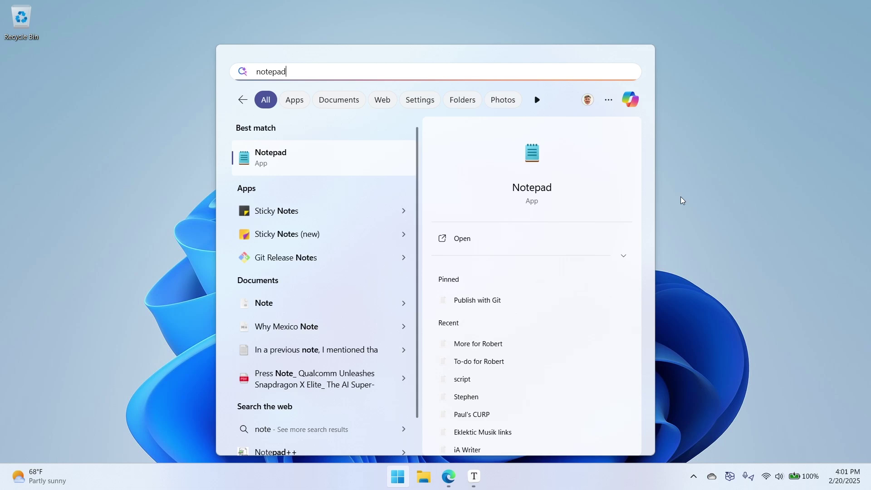
{"action": "key", "text": "Return"}
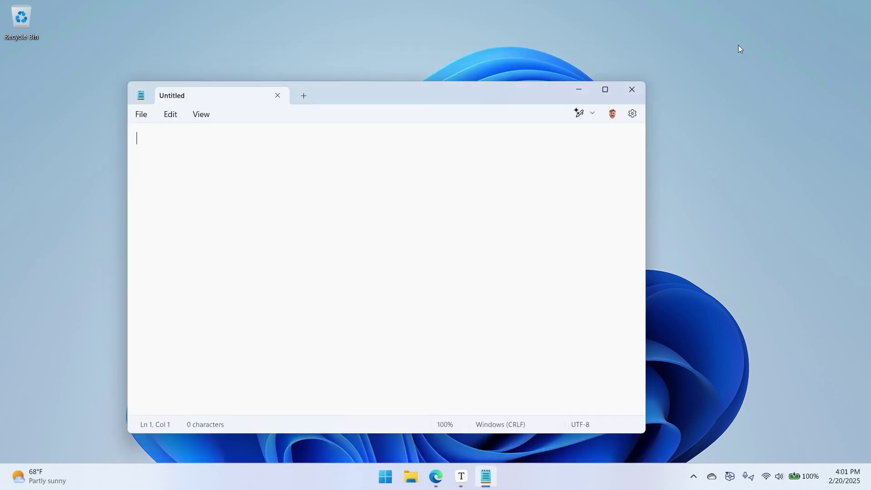
Step: Preview the Rewrite options, move Notepad up and right, and check the account's AI credit balance
{"action": "left_click", "coordinate": [592, 116]}
{"action": "left_click_drag", "start_coordinate": [562, 90], "coordinate": [612, 72]}
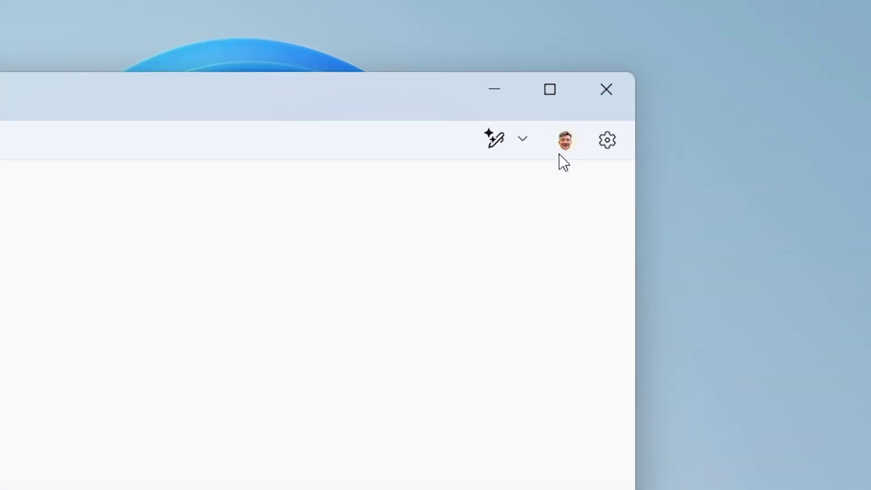
{"action": "left_click", "coordinate": [567, 146]}
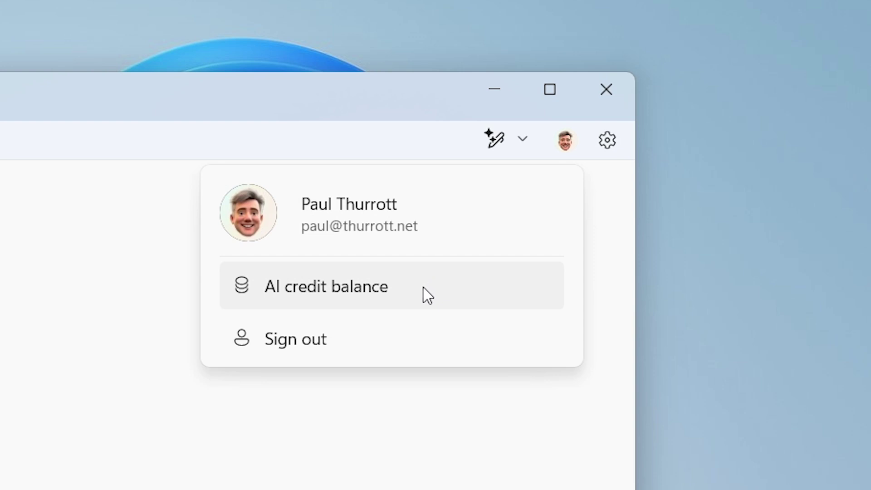
{"action": "left_click", "coordinate": [21, 407]}
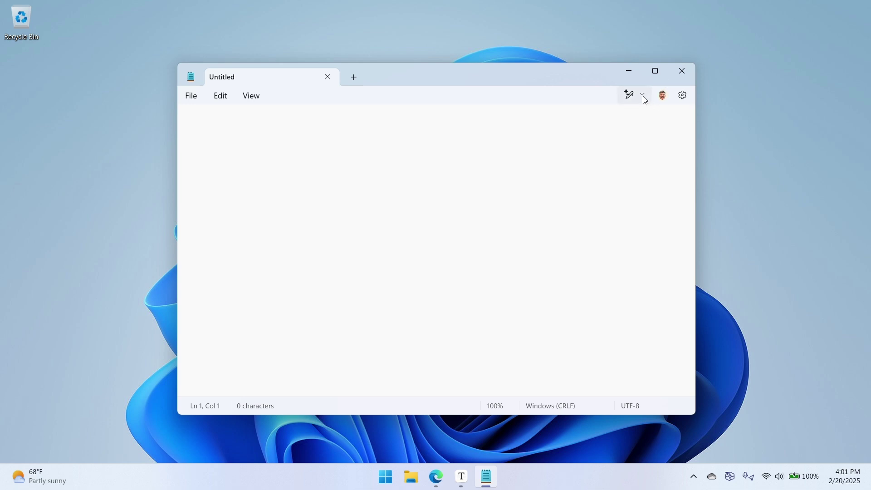
{"action": "left_click", "coordinate": [663, 96]}
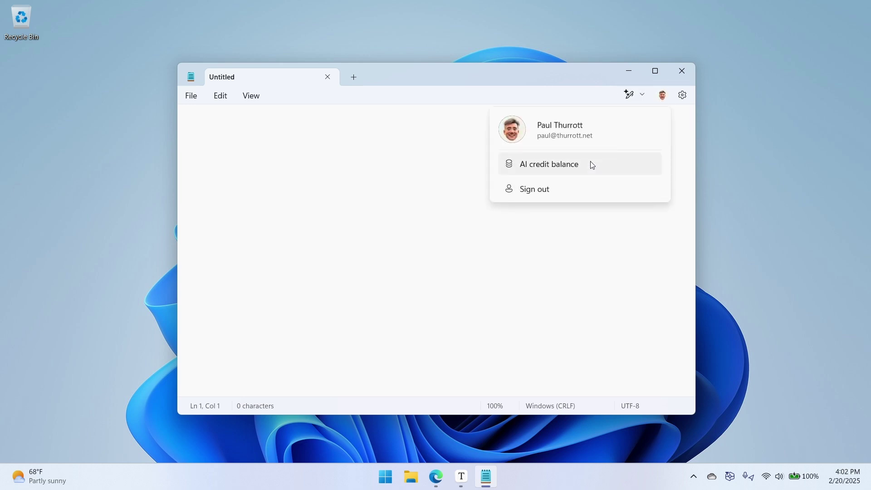
{"action": "left_click", "coordinate": [415, 224]}
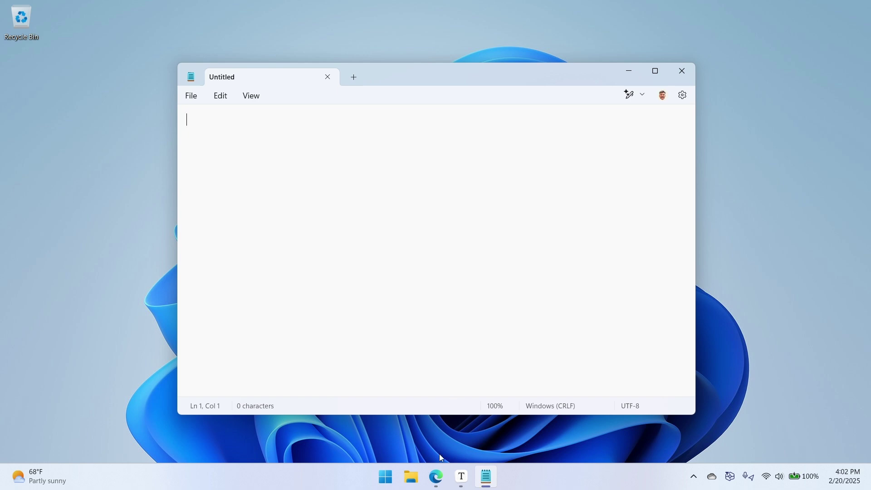
Step: Open the Nvidia ASL article from Typora's recent files, select its text, then close Typora
{"action": "left_click", "coordinate": [466, 477]}
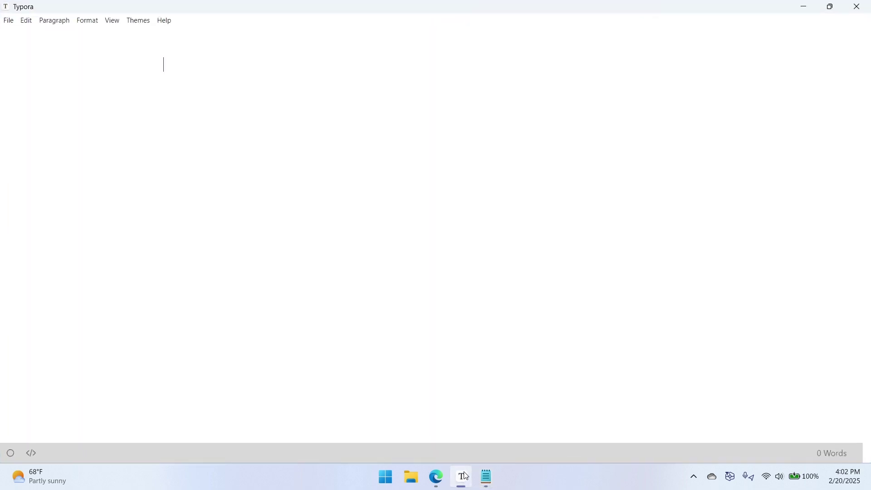
{"action": "right_click", "coordinate": [466, 476]}
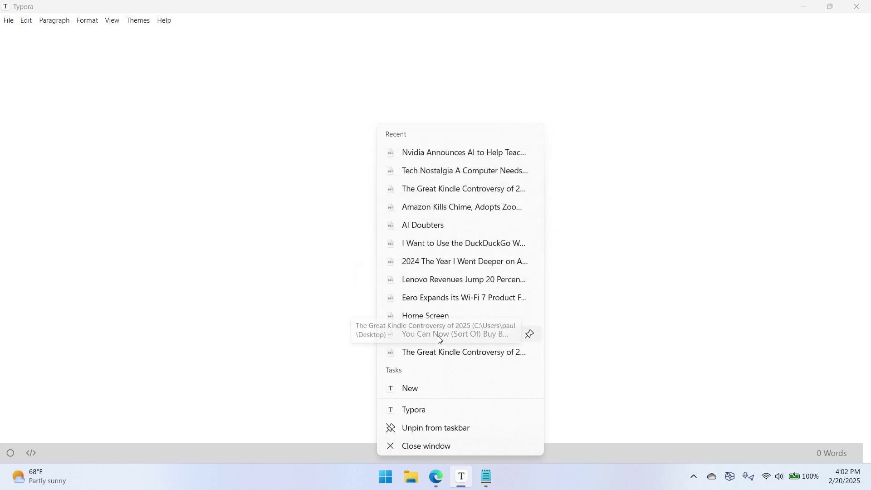
{"action": "left_click", "coordinate": [449, 154]}
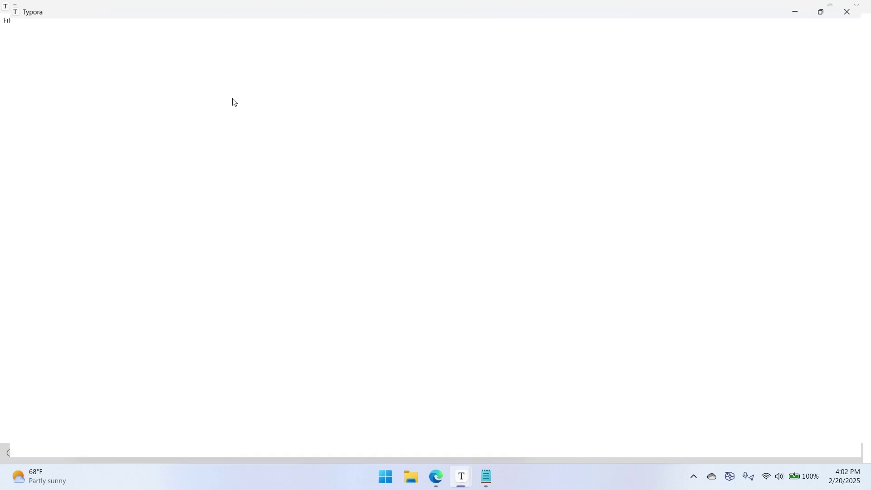
{"action": "double_click", "coordinate": [387, 56]}
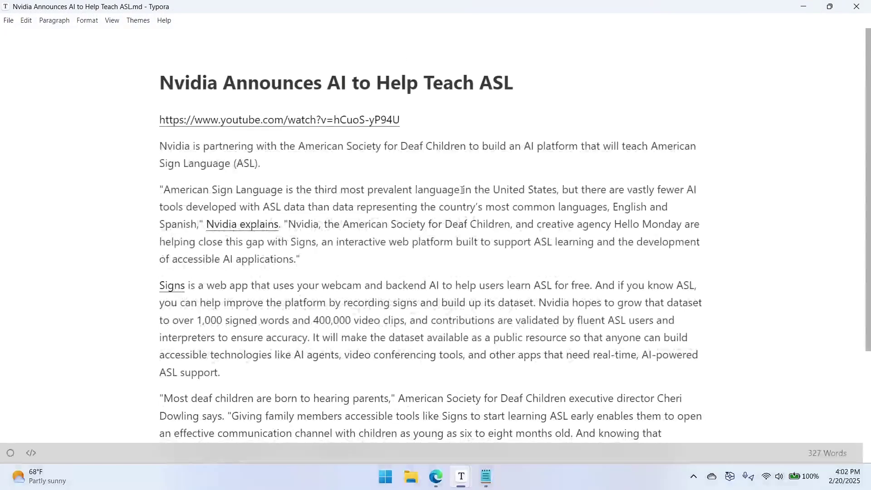
{"action": "left_click_drag", "start_coordinate": [166, 153], "coordinate": [431, 400]}
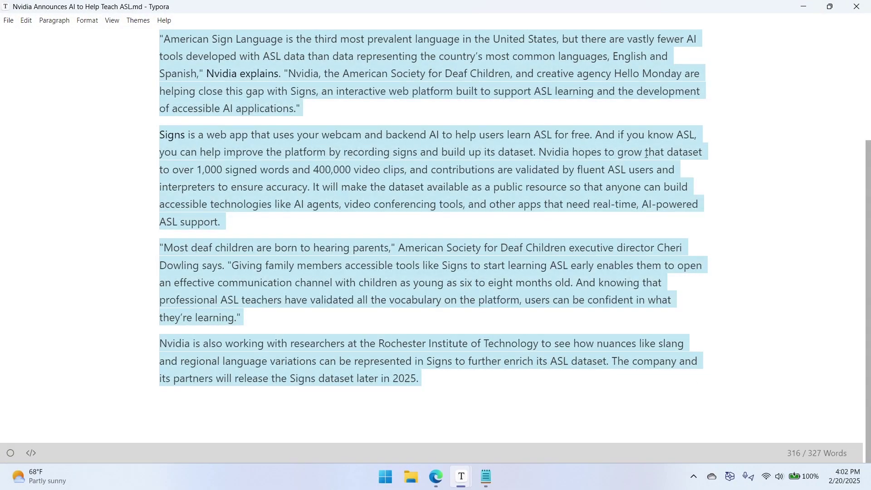
{"action": "left_click", "coordinate": [855, 6]}
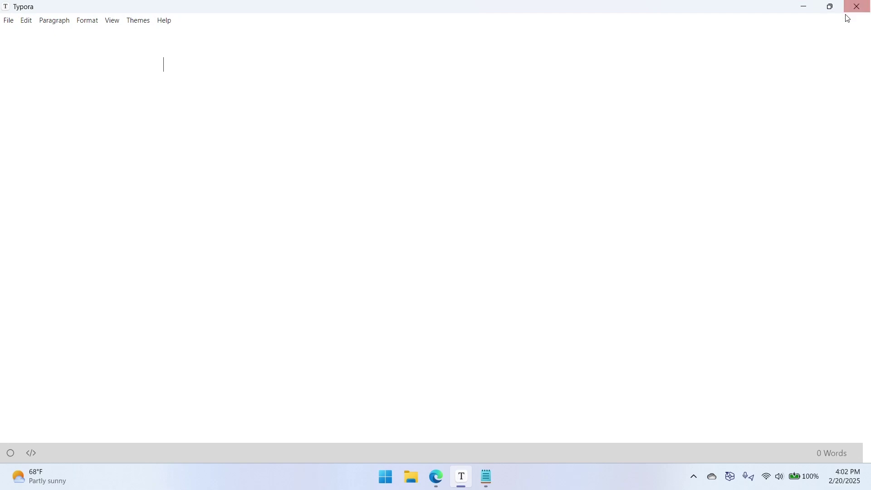
{"action": "left_click", "coordinate": [857, 5]}
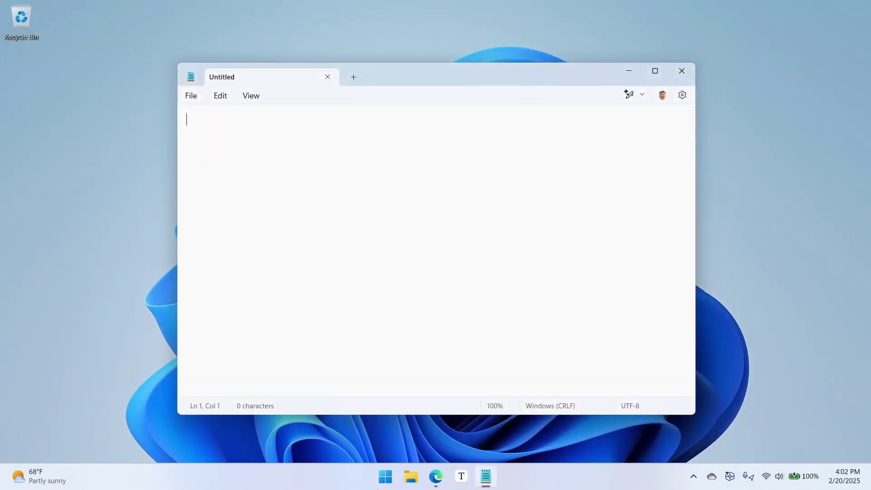
Step: Reopen the Nvidia ASL article, select from the first paragraph to the end, and paste into Notepad
{"action": "right_click", "coordinate": [462, 476]}
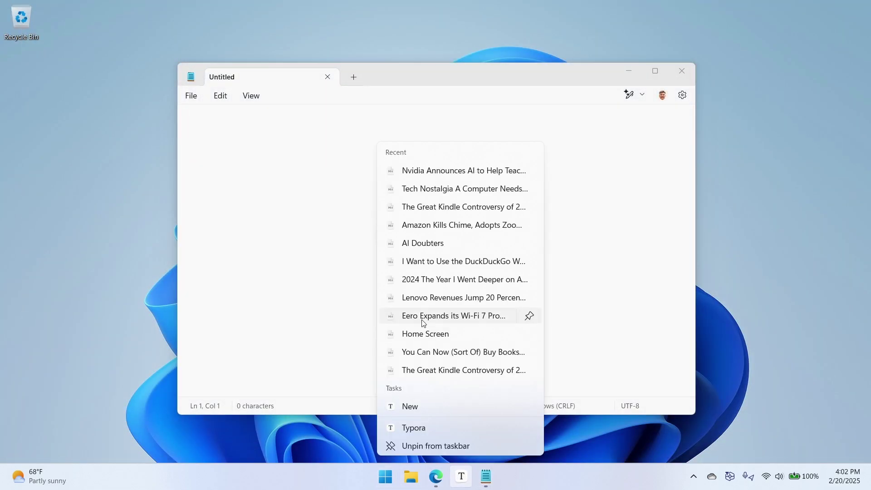
{"action": "left_click", "coordinate": [444, 170]}
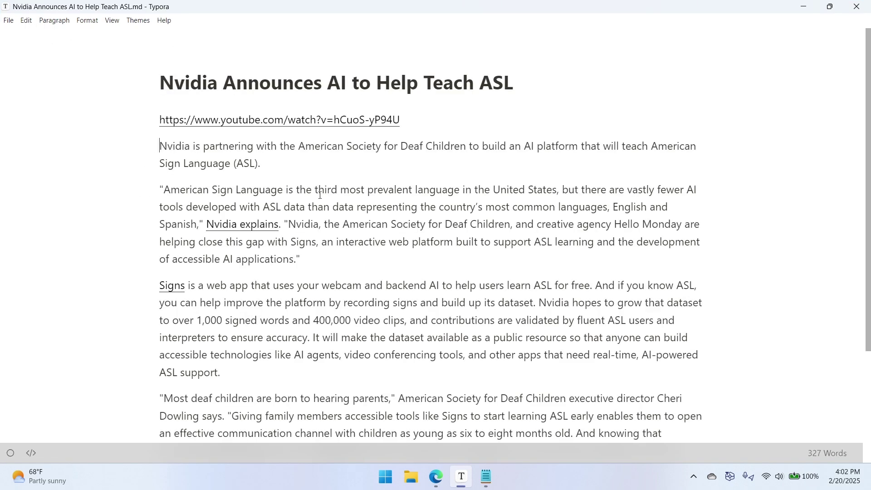
{"action": "key", "text": "ctrl+shift+End"}
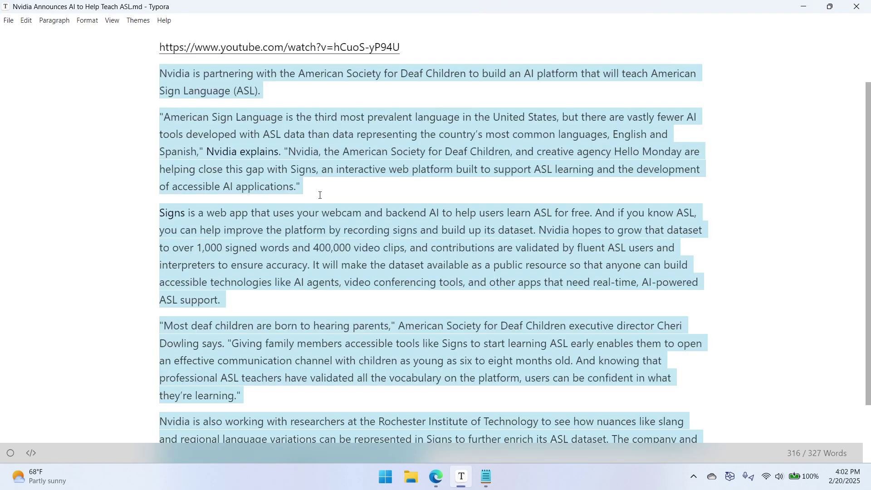
{"action": "left_click", "coordinate": [864, 7]}
{"action": "key", "text": "ctrl+v"}
{"action": "scroll", "coordinate": [466, 235], "scroll_direction": "up", "scroll_amount": 3}
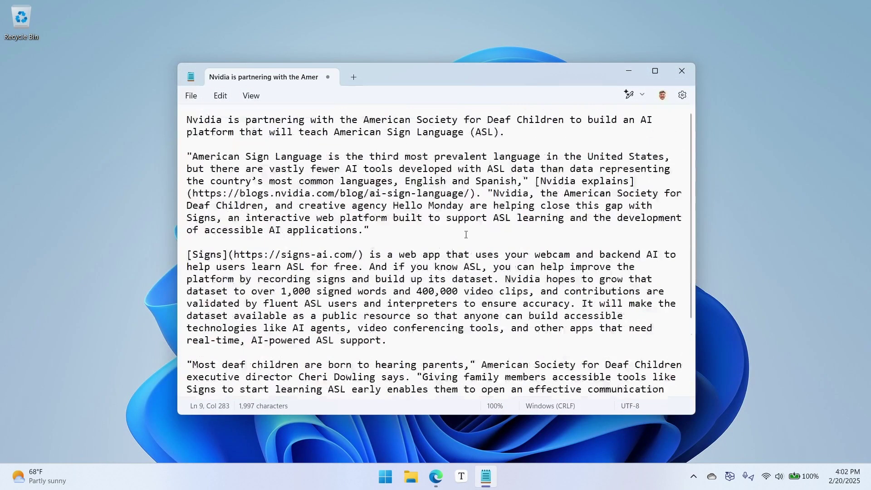
{"action": "left_click", "coordinate": [630, 94]}
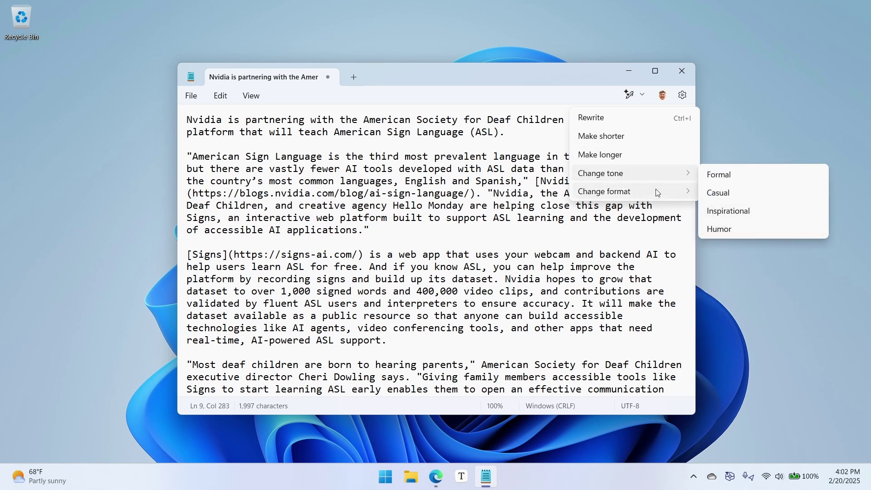
{"action": "left_click", "coordinate": [440, 206]}
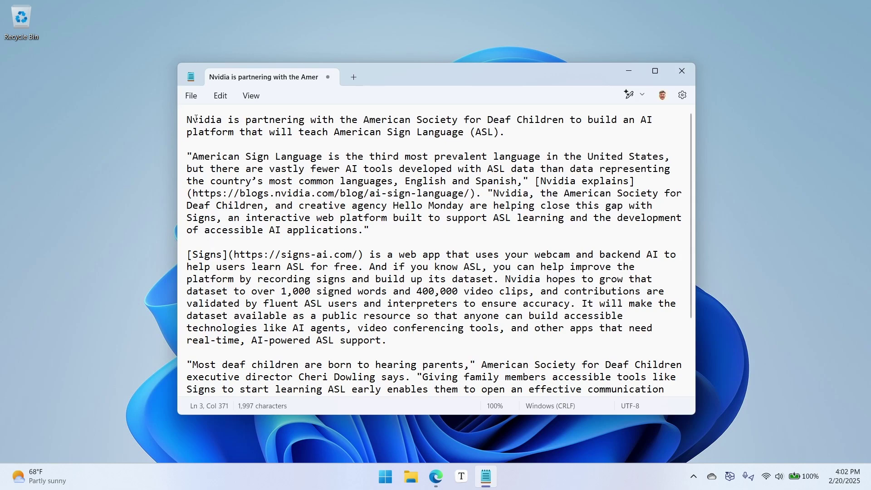
{"action": "scroll", "coordinate": [251, 274], "scroll_direction": "down", "scroll_amount": 3}
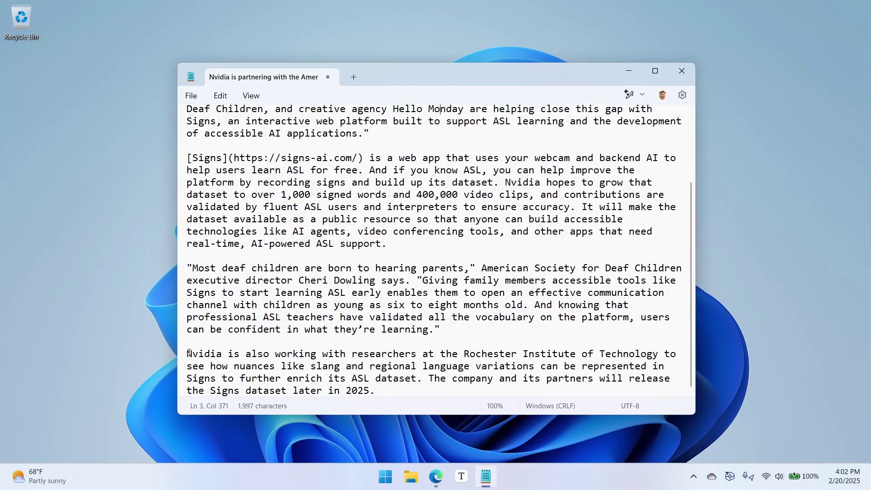
Step: Select the Rochester Institute paragraph and view its Custom rewrite action, then deselect it
{"action": "left_click_drag", "start_coordinate": [189, 353], "coordinate": [432, 397]}
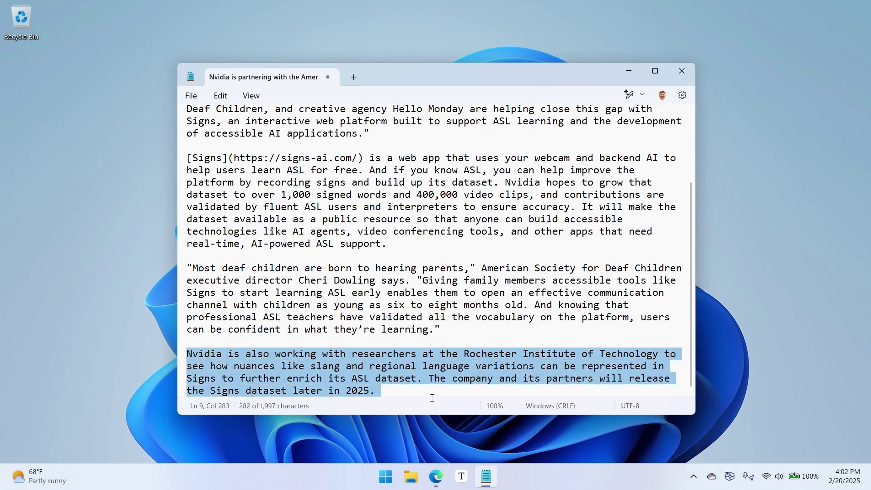
{"action": "right_click", "coordinate": [517, 357]}
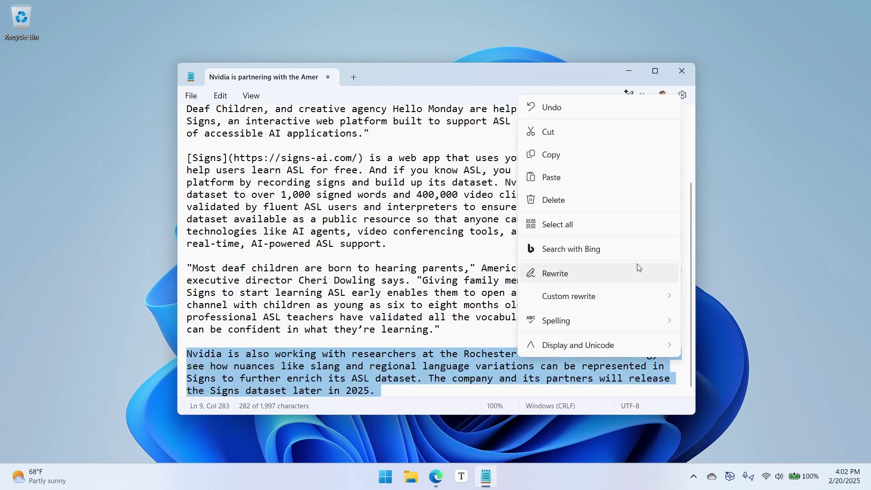
{"action": "mouse_move", "coordinate": [622, 290]}
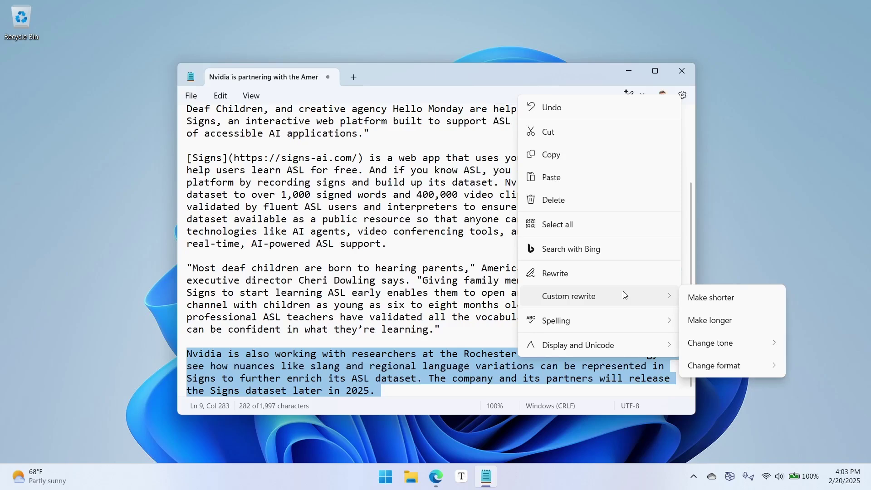
{"action": "left_click", "coordinate": [351, 279]}
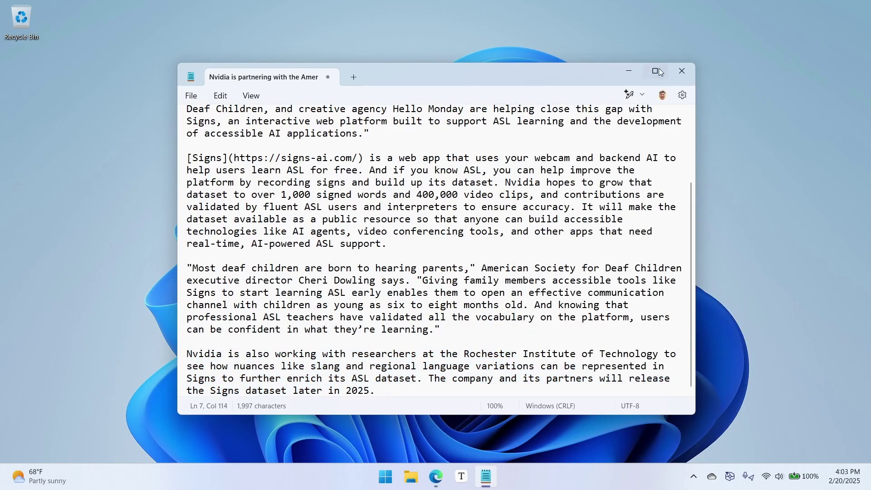
Step: Rewrite the whole article text in the Poetry format
{"action": "left_click", "coordinate": [629, 95]}
{"action": "mouse_move", "coordinate": [624, 191]}
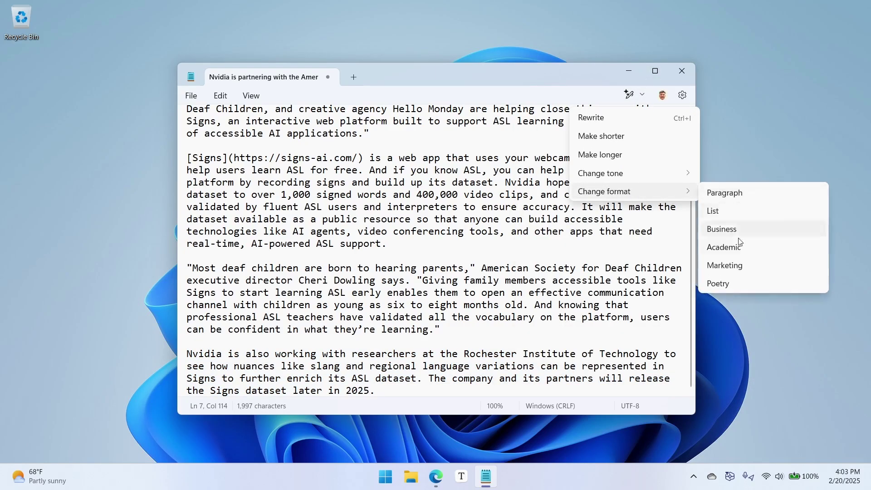
{"action": "left_click", "coordinate": [726, 284]}
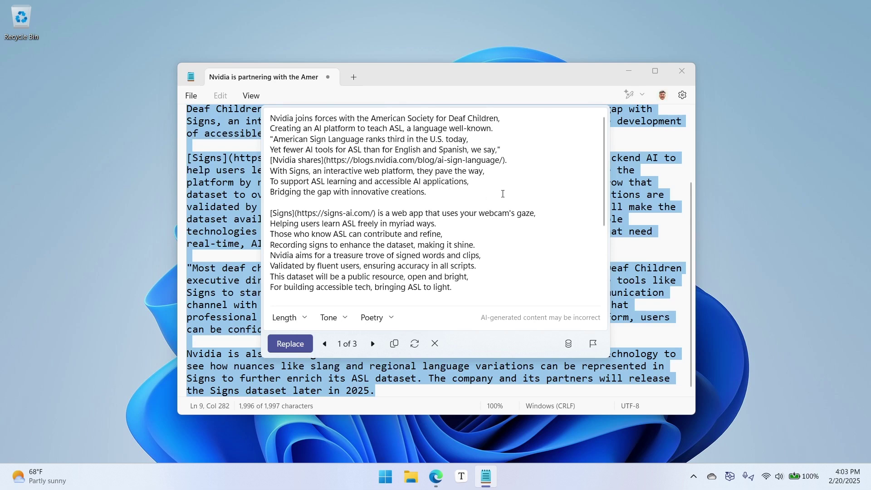
Step: Browse the poem rewrite through version 3 of 3, then discard it to keep the original article text
{"action": "scroll", "coordinate": [310, 204], "scroll_direction": "down", "scroll_amount": 4}
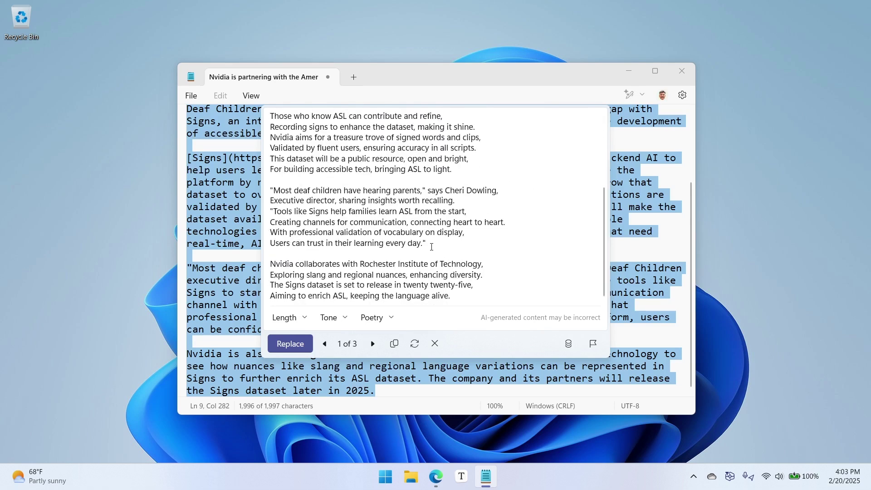
{"action": "scroll", "coordinate": [431, 247], "scroll_direction": "up", "scroll_amount": 4}
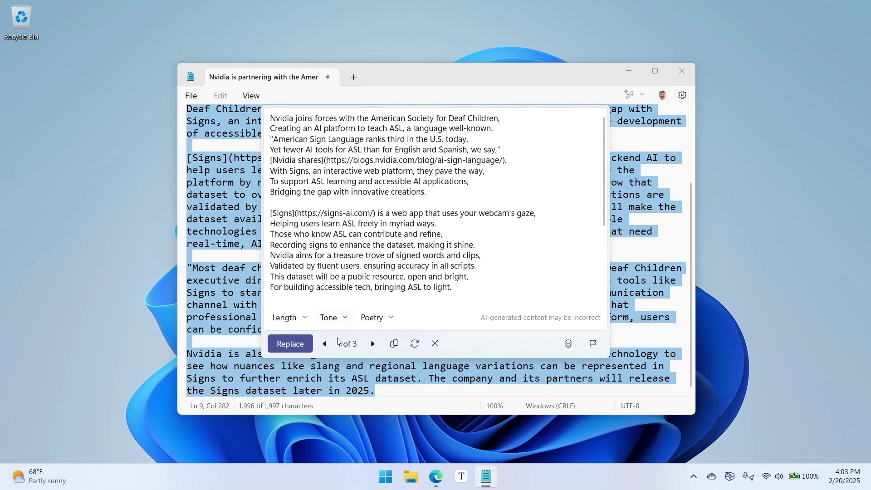
{"action": "left_click", "coordinate": [373, 345]}
{"action": "left_click", "coordinate": [372, 345]}
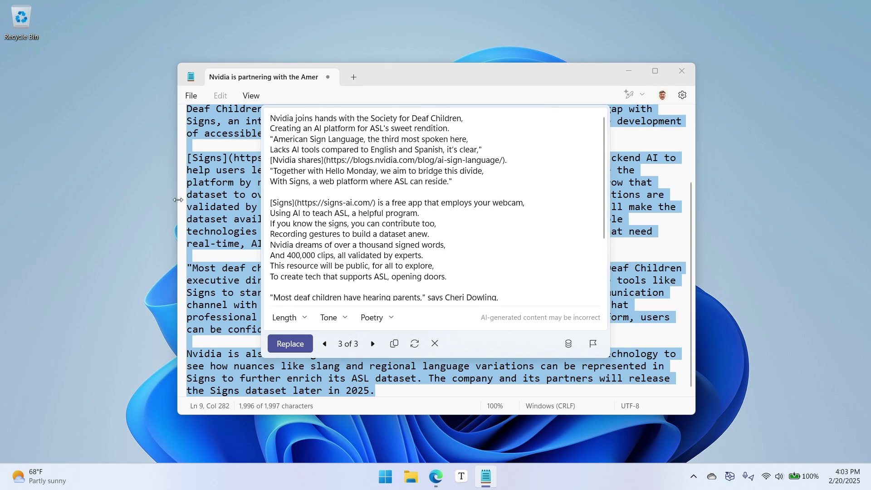
{"action": "left_click", "coordinate": [181, 200]}
{"action": "left_click", "coordinate": [472, 294]}
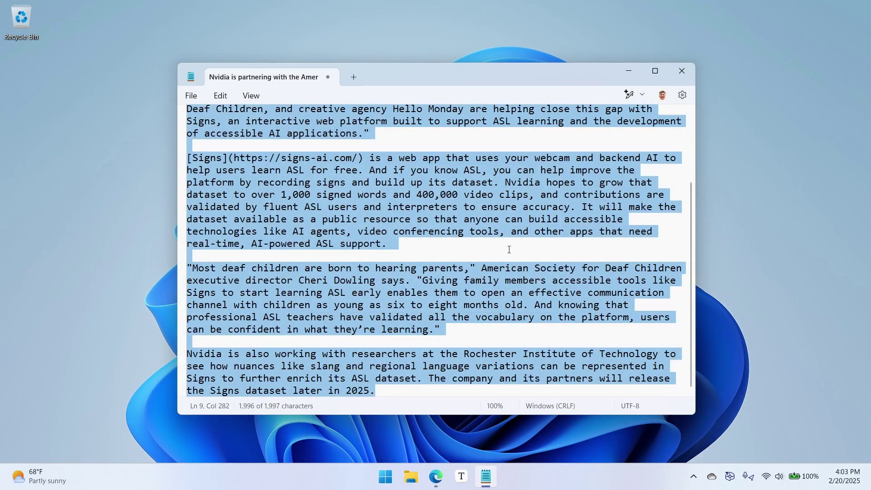
Step: Close Notepad without saving and launch Paint by searching 'paint' from Start
{"action": "left_click", "coordinate": [685, 70]}
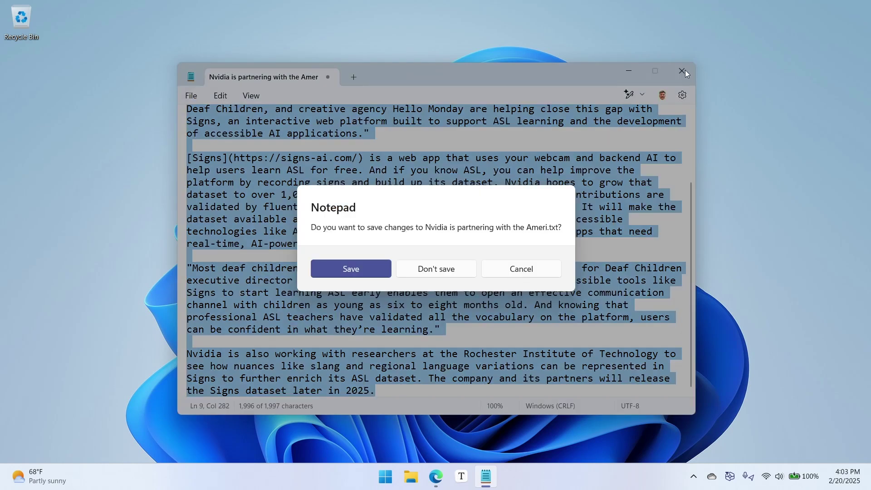
{"action": "left_click", "coordinate": [464, 270]}
{"action": "key", "text": "super"}
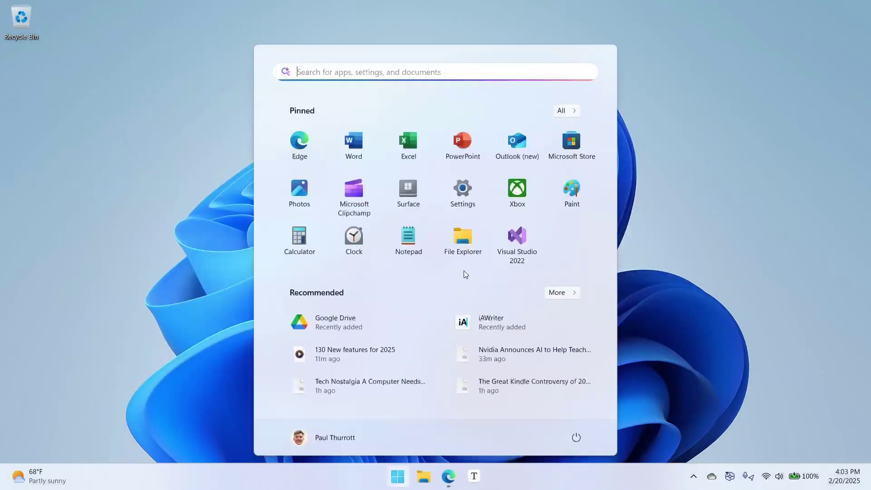
{"action": "type", "text": "paint"}
{"action": "key", "text": "Return"}
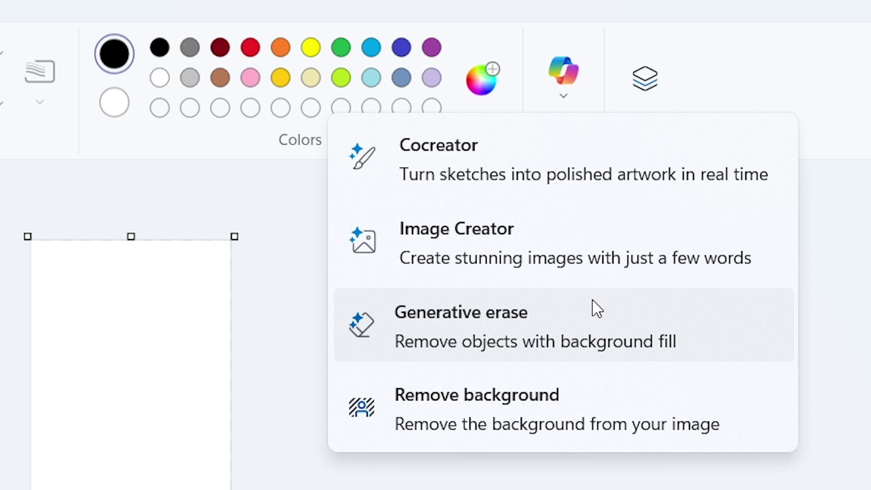
Step: Preview and close the Cocreator pane, then switch to Copilot's Generative erase tool
{"action": "left_click", "coordinate": [558, 180]}
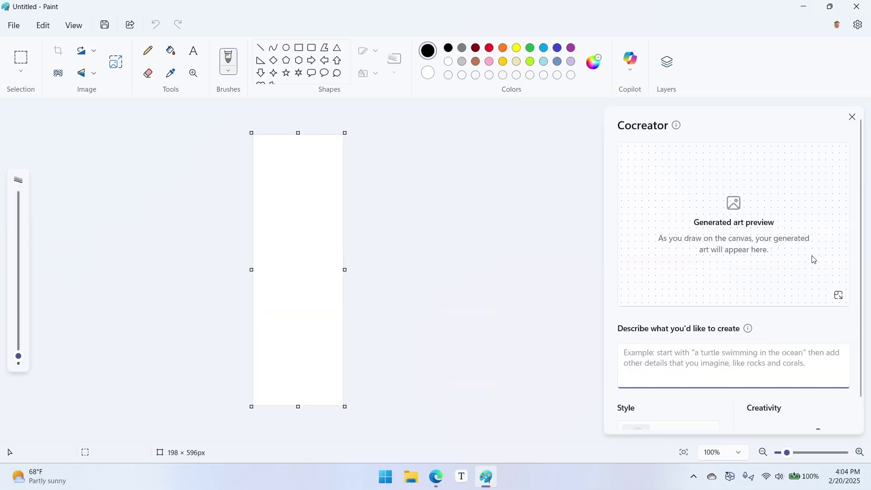
{"action": "scroll", "coordinate": [816, 262], "scroll_direction": "down", "scroll_amount": 1}
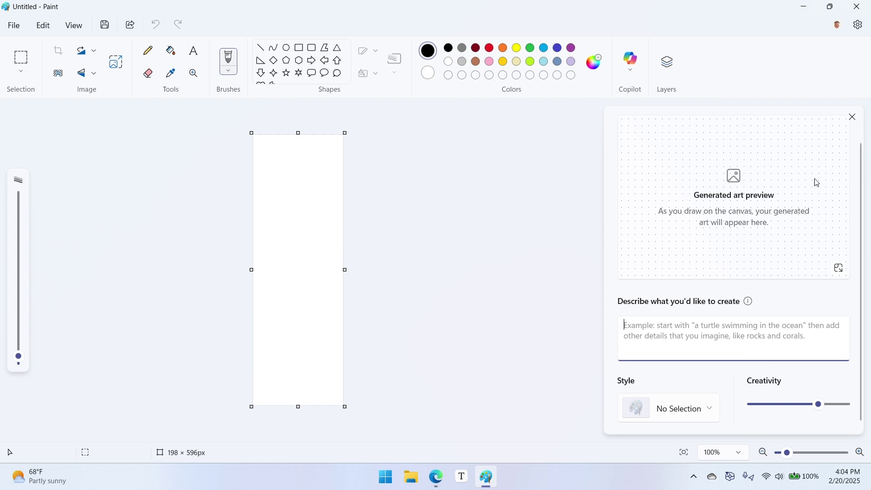
{"action": "left_click", "coordinate": [855, 117]}
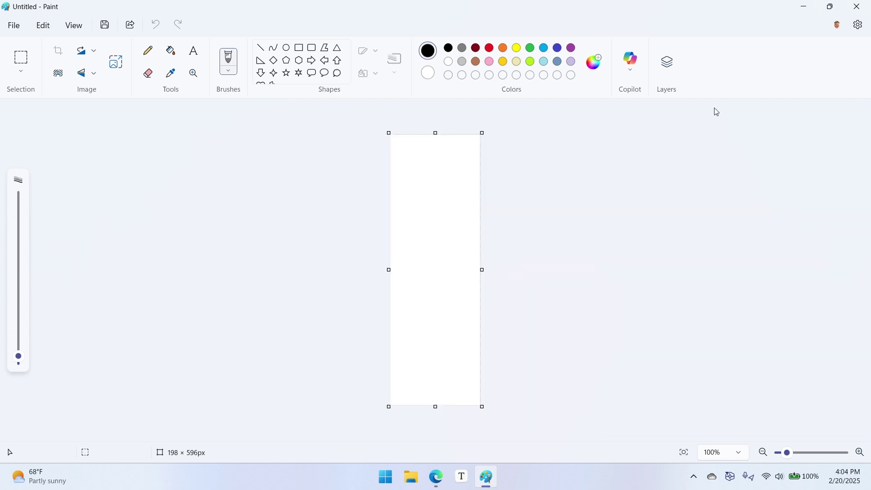
{"action": "left_click", "coordinate": [633, 75]}
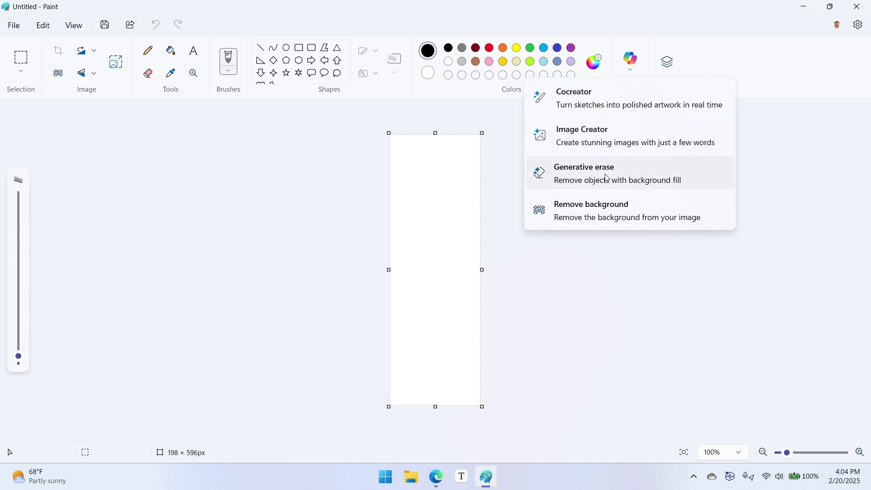
{"action": "left_click", "coordinate": [654, 176]}
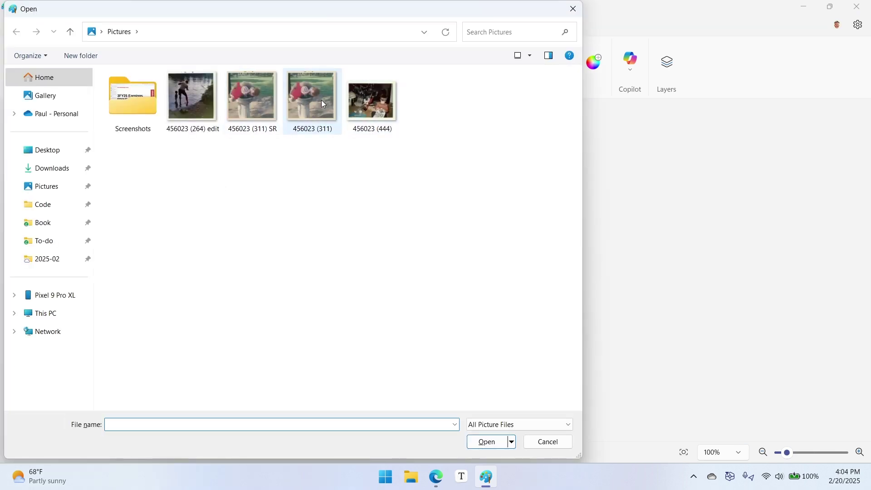
Step: Open photo 456023 (311) and generatively erase the distant figure near the top with a larger brush
{"action": "double_click", "coordinate": [321, 100]}
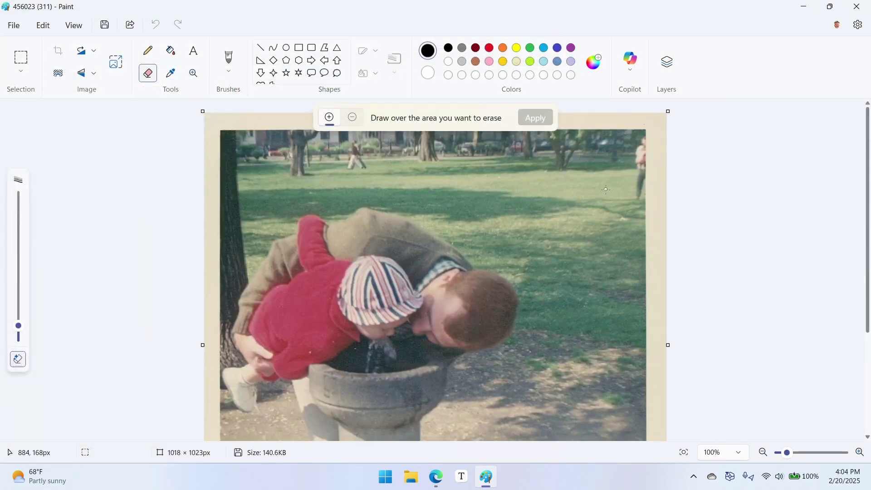
{"action": "scroll", "coordinate": [606, 190], "scroll_direction": "down", "scroll_amount": 2}
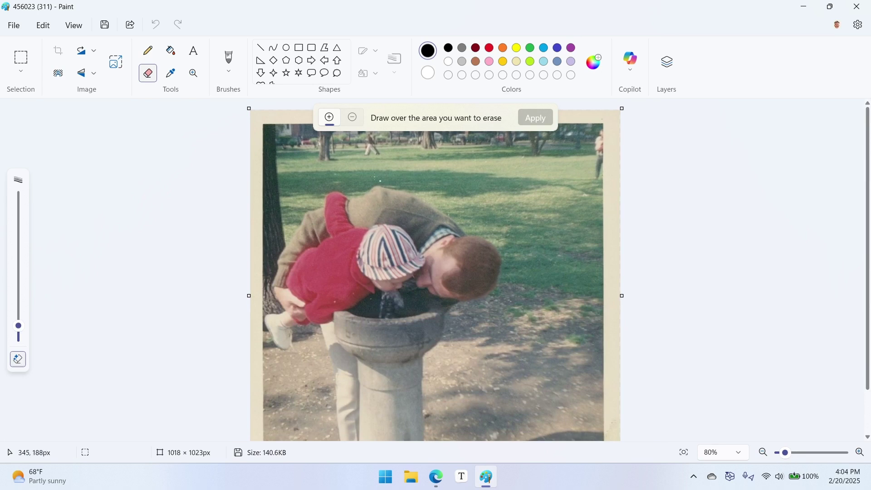
{"action": "left_click", "coordinate": [19, 250]}
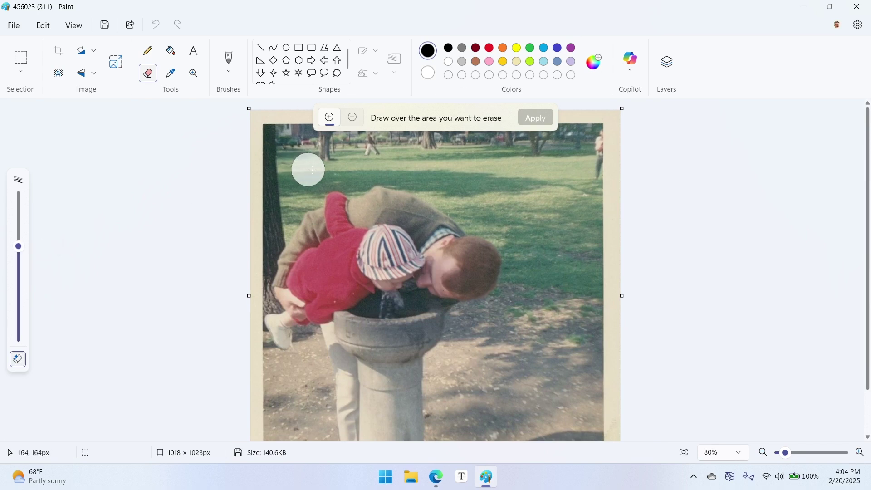
{"action": "left_click", "coordinate": [371, 149]}
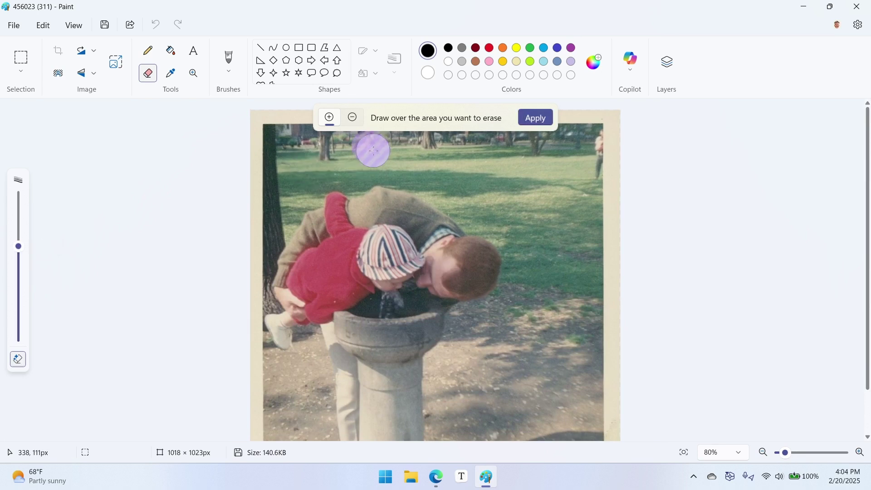
{"action": "left_click", "coordinate": [536, 118]}
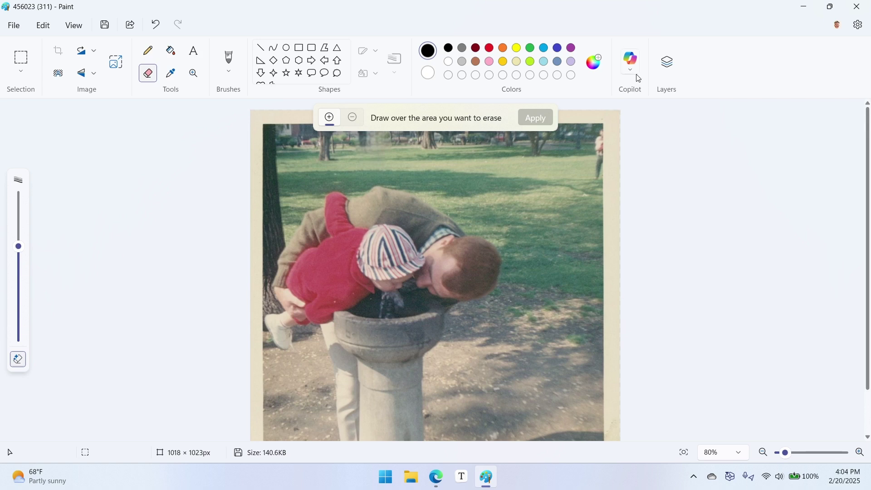
Step: Generatively erase the background strip along the top of the photo
{"action": "scroll", "coordinate": [606, 261], "scroll_direction": "down", "scroll_amount": 2}
{"action": "scroll", "coordinate": [607, 286], "scroll_direction": "up", "scroll_amount": 2}
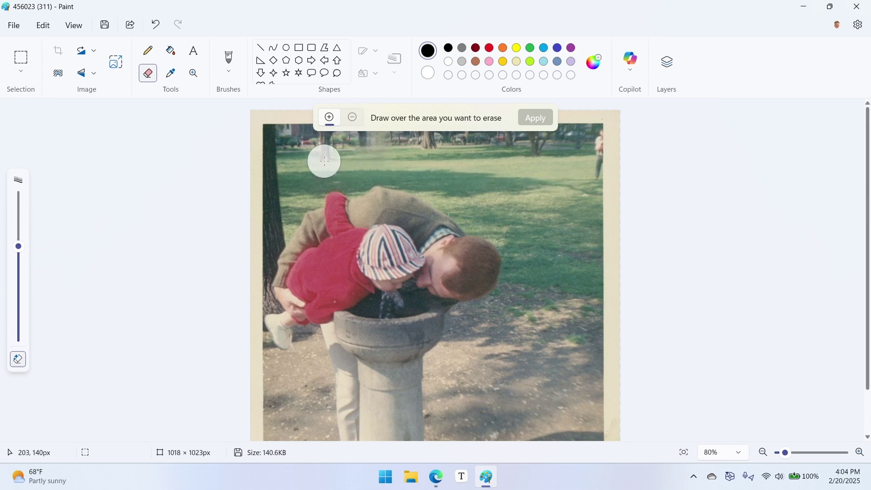
{"action": "mouse_move", "coordinate": [322, 160]}
{"action": "left_mouse_down"}
{"action": "mouse_move", "coordinate": [321, 123]}
{"action": "mouse_move", "coordinate": [393, 159]}
{"action": "mouse_move", "coordinate": [425, 141]}
{"action": "mouse_move", "coordinate": [529, 146]}
{"action": "mouse_move", "coordinate": [501, 147]}
{"action": "left_mouse_up"}
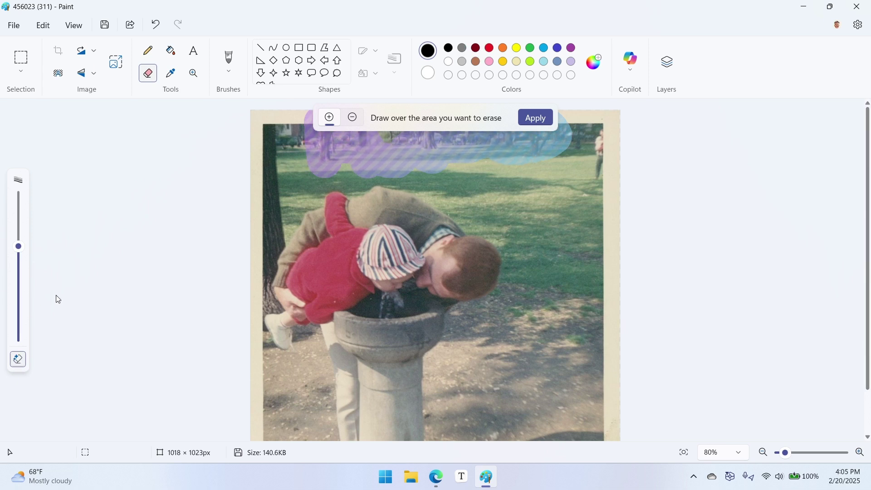
{"action": "left_click", "coordinate": [536, 117]}
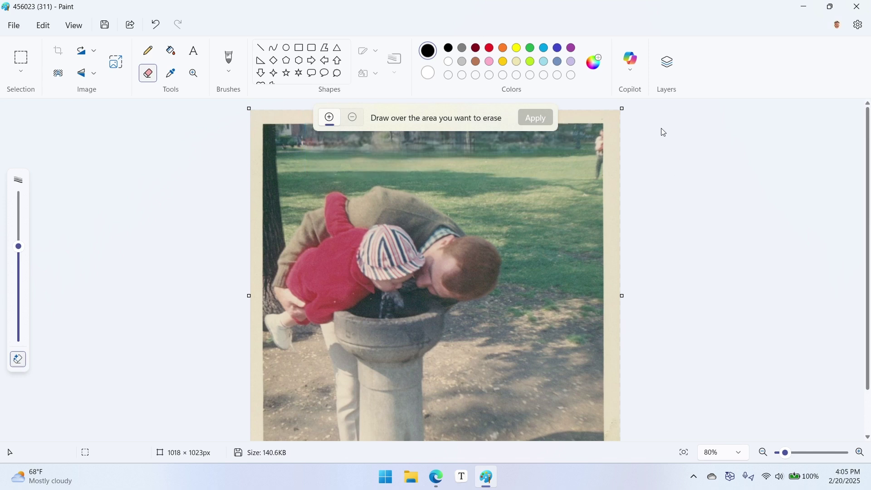
Step: Open Image Creator from Paint's Copilot menu to reach the AI credits account page
{"action": "left_click", "coordinate": [636, 72]}
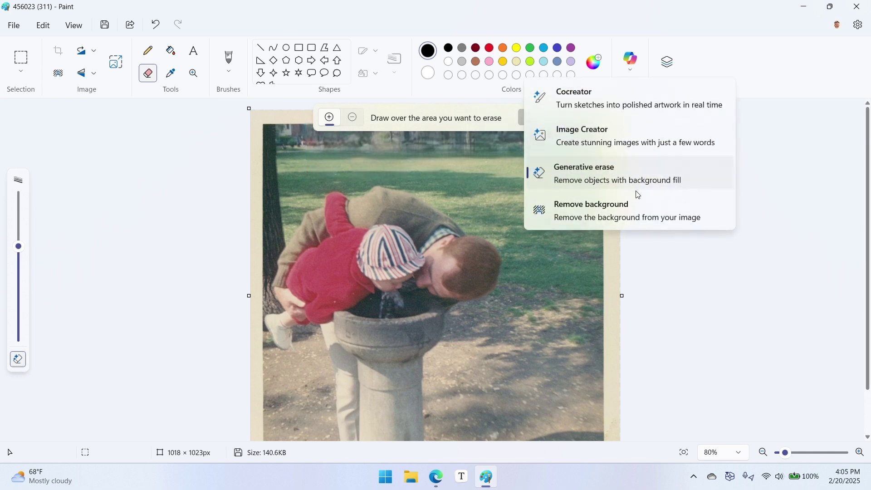
{"action": "left_click", "coordinate": [664, 142]}
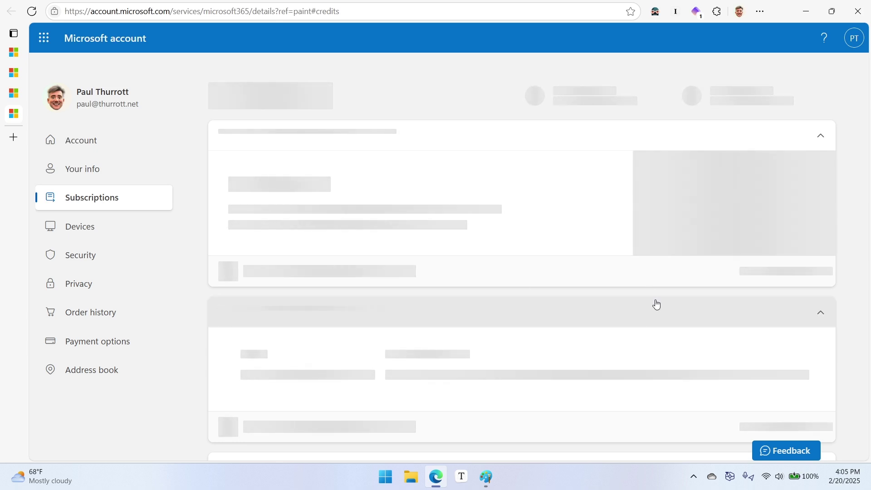
Step: Check the AI credit balance of 33 of 60 remaining, then close the account tab
{"action": "scroll", "coordinate": [626, 307], "scroll_direction": "down", "scroll_amount": 8}
{"action": "scroll", "coordinate": [626, 307], "scroll_direction": "up", "scroll_amount": 10}
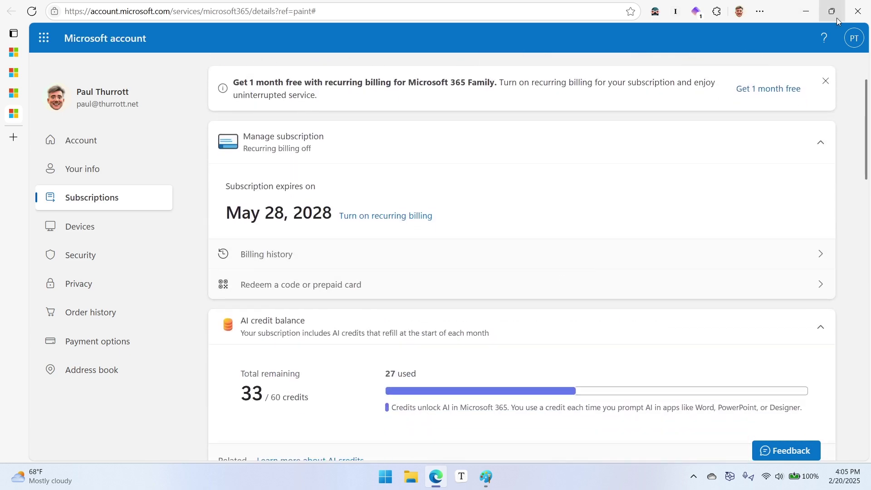
{"action": "key", "text": "ctrl+w"}
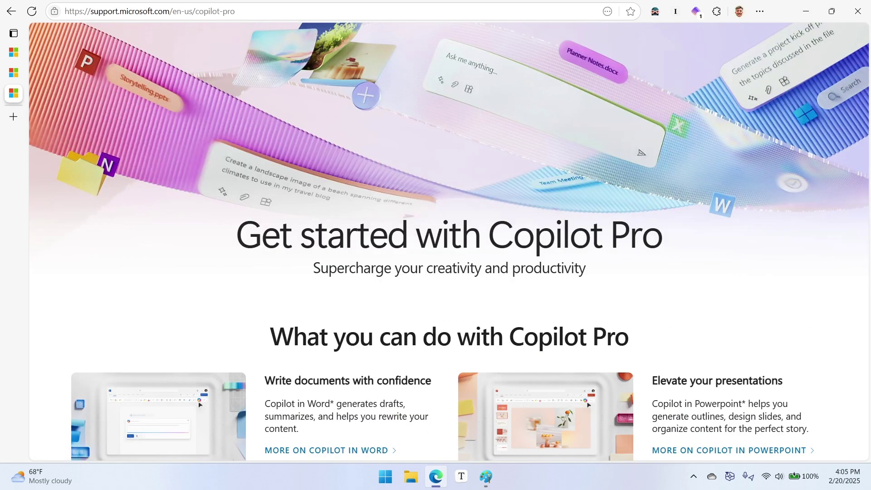
Step: Close Paint without saving the edited photo
{"action": "left_click", "coordinate": [806, 10]}
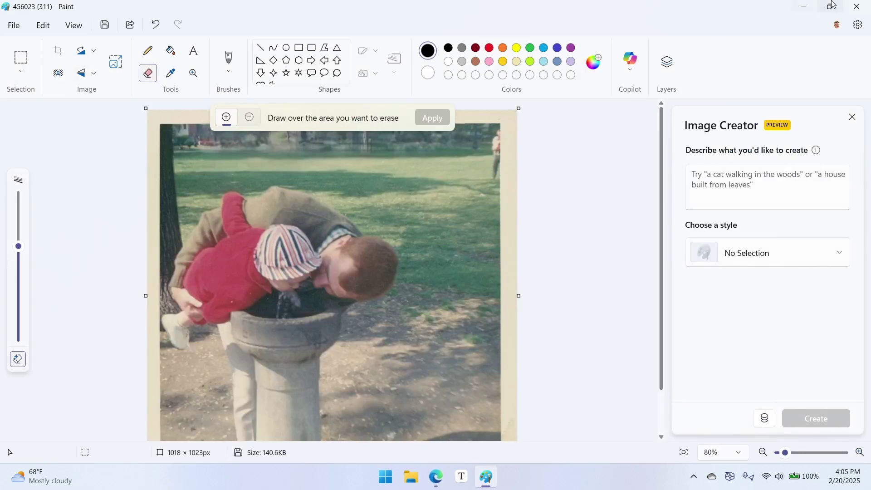
{"action": "left_click", "coordinate": [853, 9]}
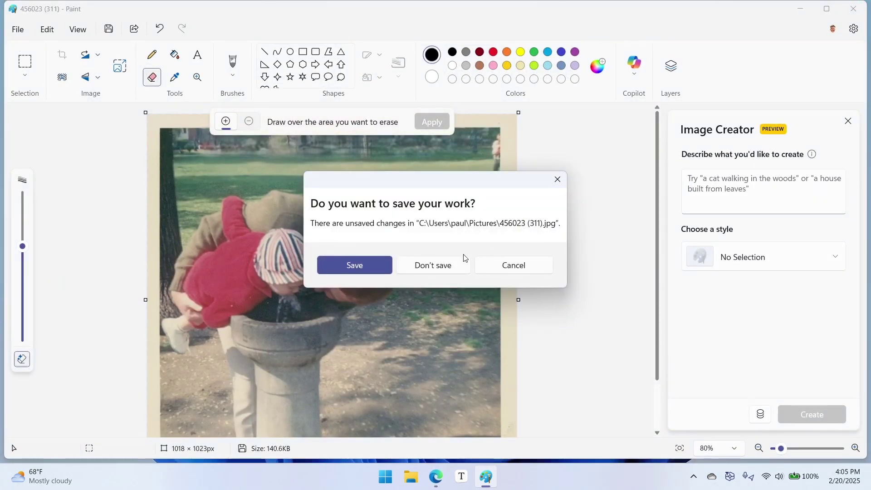
{"action": "left_click", "coordinate": [462, 267]}
{"action": "key", "text": "super"}
{"action": "type", "text": "oh"}
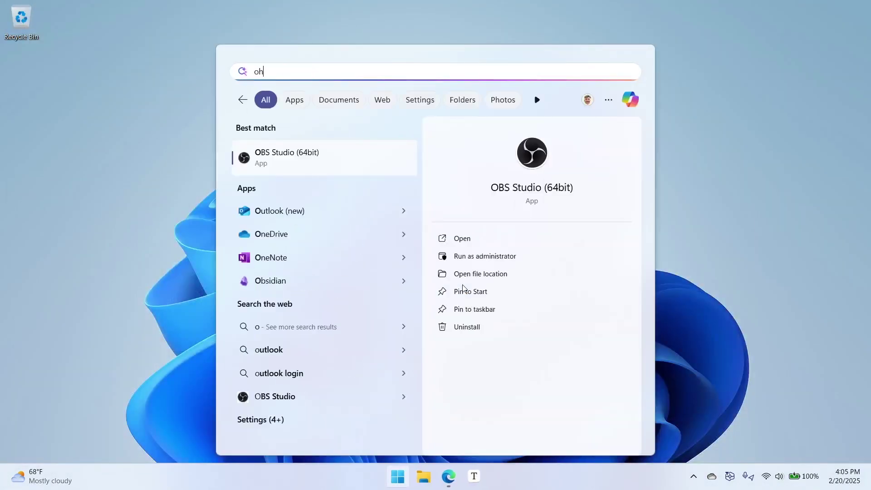
{"action": "key", "text": "BackSpace"}
{"action": "key", "text": "BackSpace"}
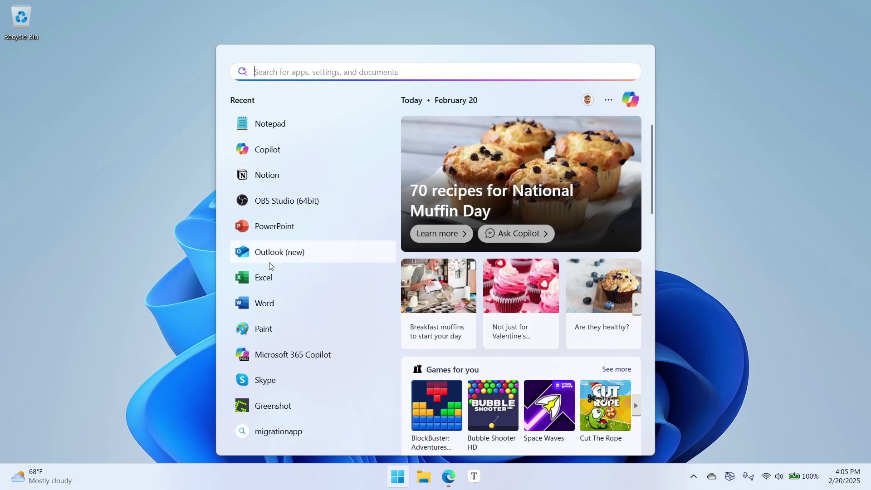
{"action": "left_click", "coordinate": [192, 280]}
Step: Open the Pictures folder in File Explorer and open 456023 (311) with Photos
{"action": "key", "text": "super+e"}
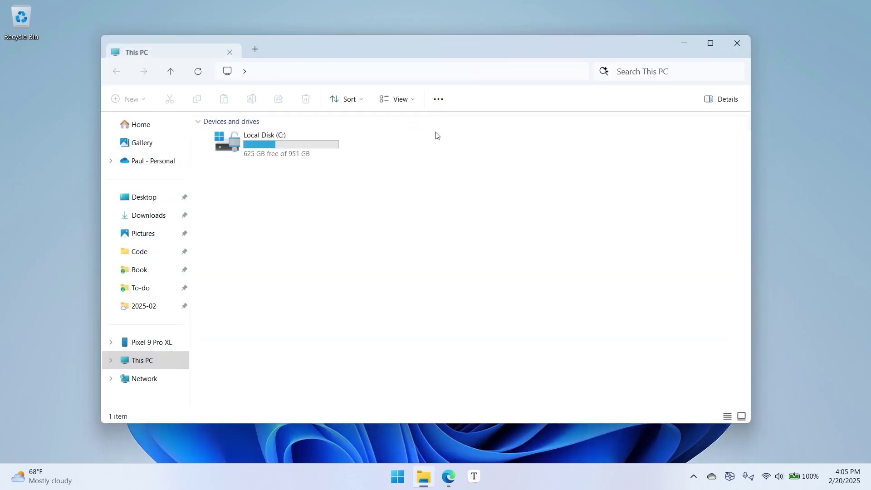
{"action": "left_click", "coordinate": [136, 234]}
{"action": "right_click", "coordinate": [411, 141]}
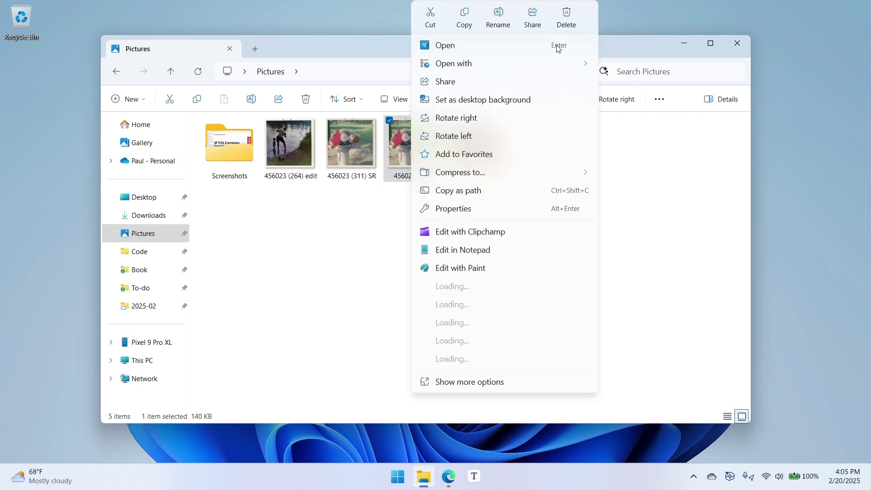
{"action": "mouse_move", "coordinate": [567, 65]}
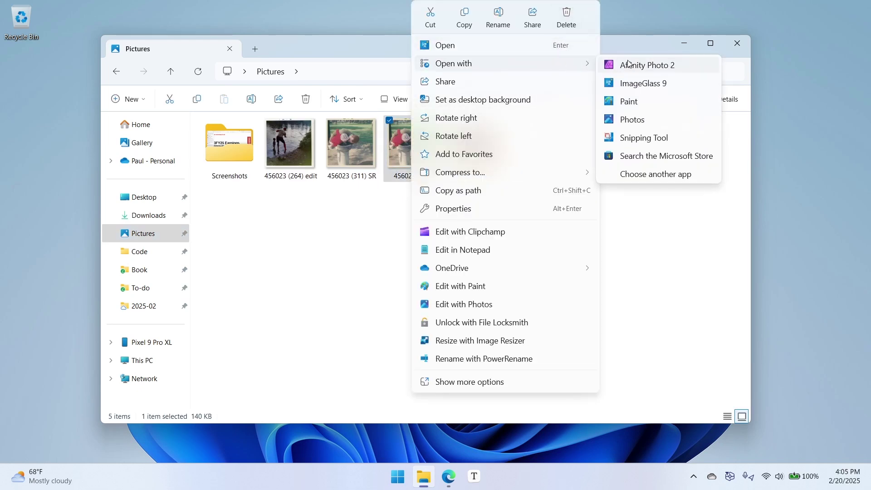
{"action": "left_click", "coordinate": [644, 120]}
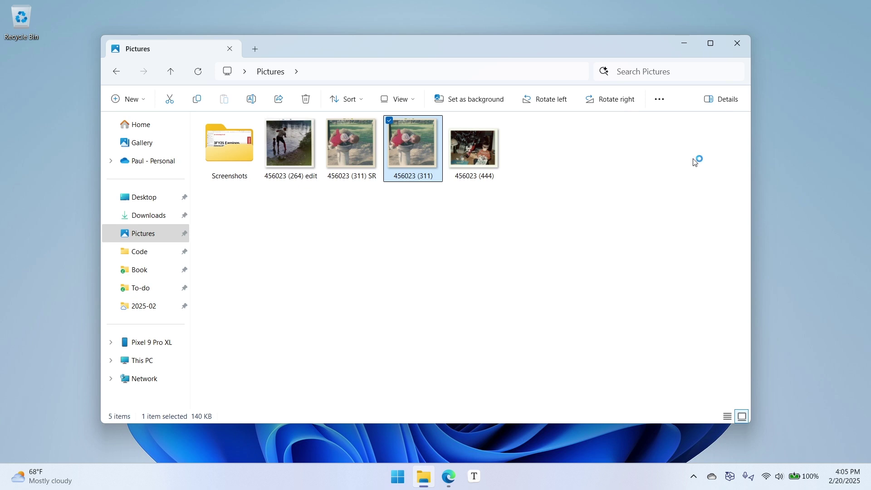
Step: Reopen 456023 (311) with Photos from the Pictures window and maximize the Photos window
{"action": "left_click", "coordinate": [688, 45]}
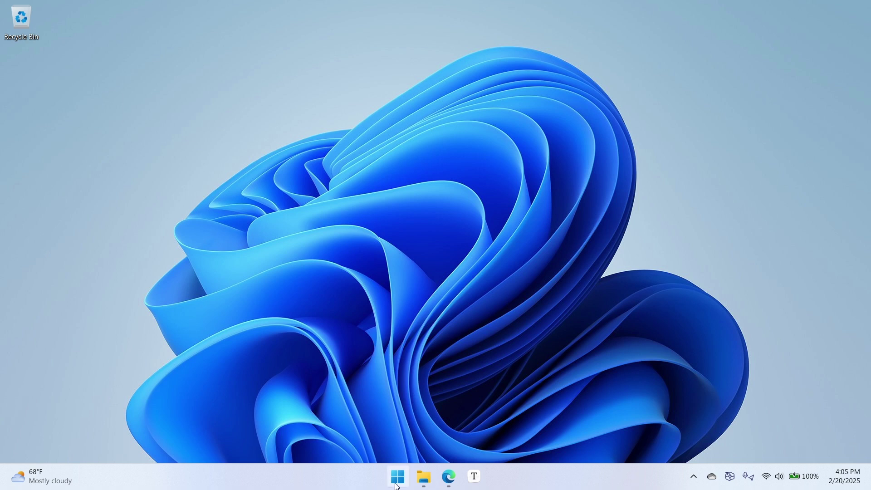
{"action": "left_click", "coordinate": [424, 476]}
{"action": "right_click", "coordinate": [413, 144]}
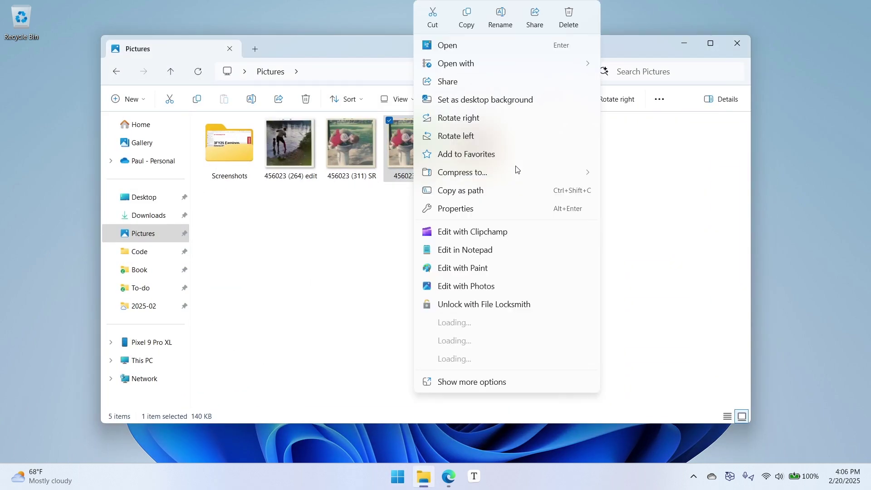
{"action": "mouse_move", "coordinate": [577, 63]}
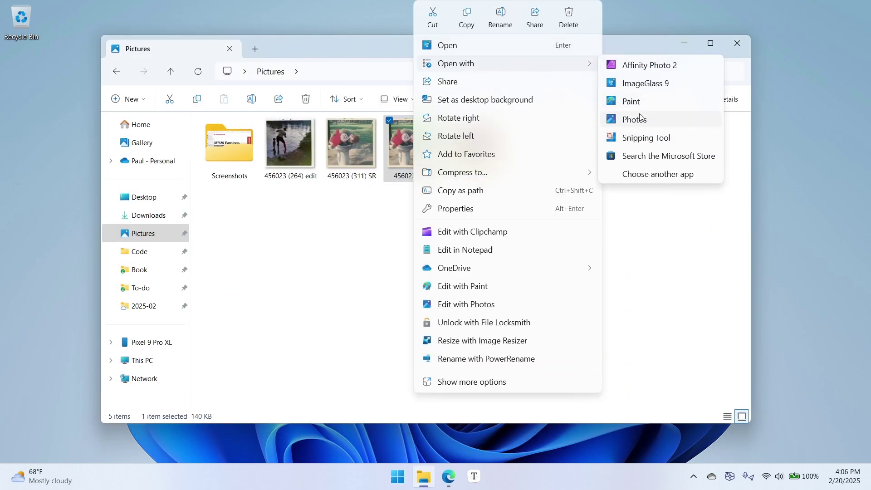
{"action": "left_click", "coordinate": [702, 119]}
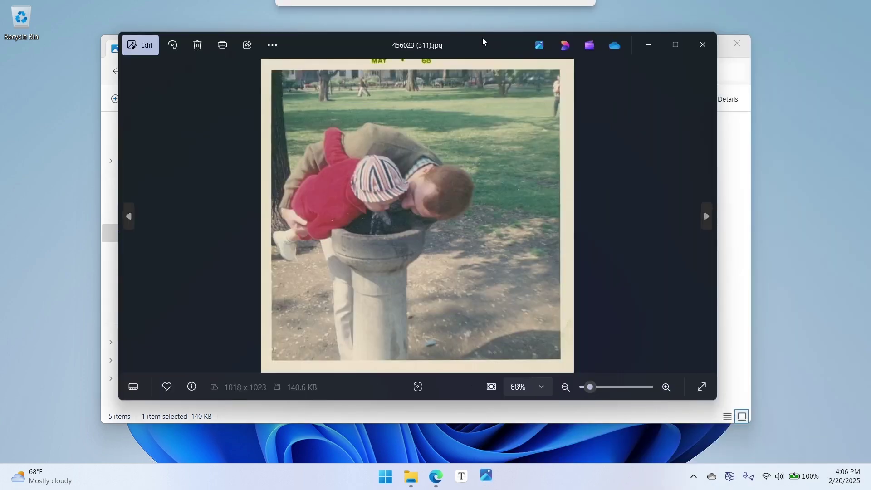
{"action": "double_click", "coordinate": [483, 38]}
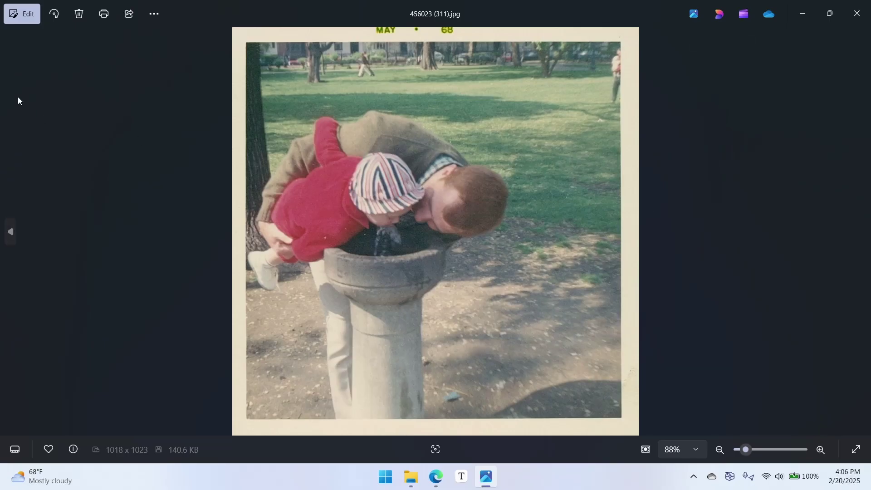
Step: In Photos' editor, generatively erase the small walking figure in the park background
{"action": "left_click", "coordinate": [23, 18]}
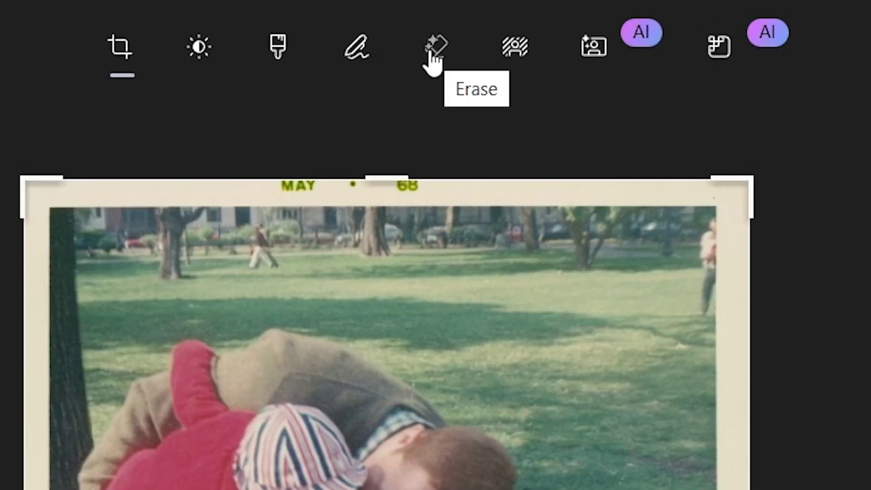
{"action": "left_click", "coordinate": [433, 59]}
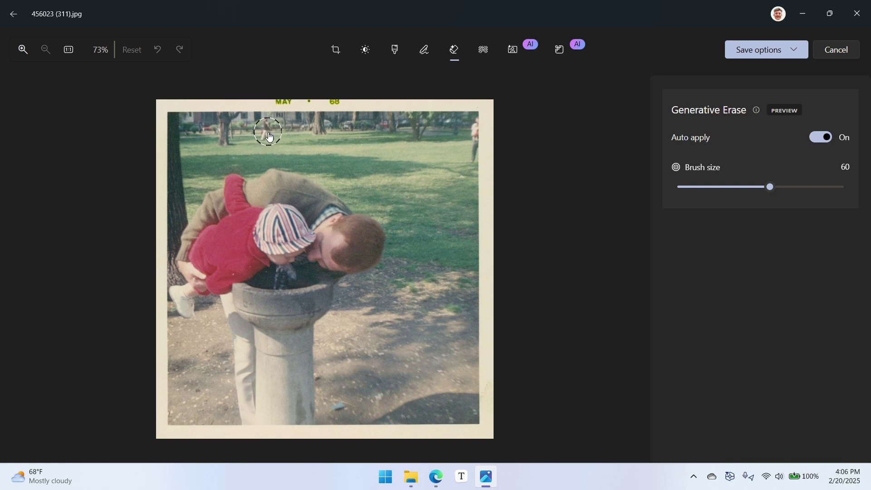
{"action": "left_click", "coordinate": [268, 133]}
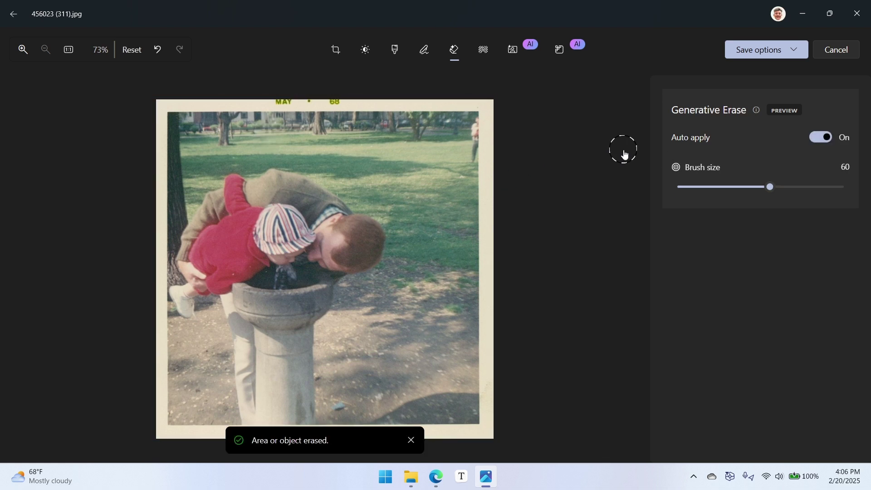
Step: Select the photo's background, browse the Restyle image art styles, and open Super resolution
{"action": "left_click", "coordinate": [483, 49]}
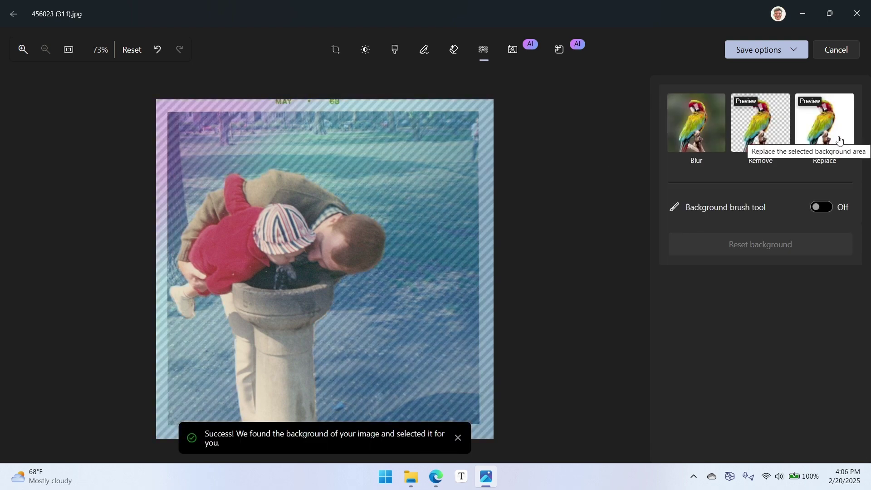
{"action": "left_click", "coordinate": [530, 53]}
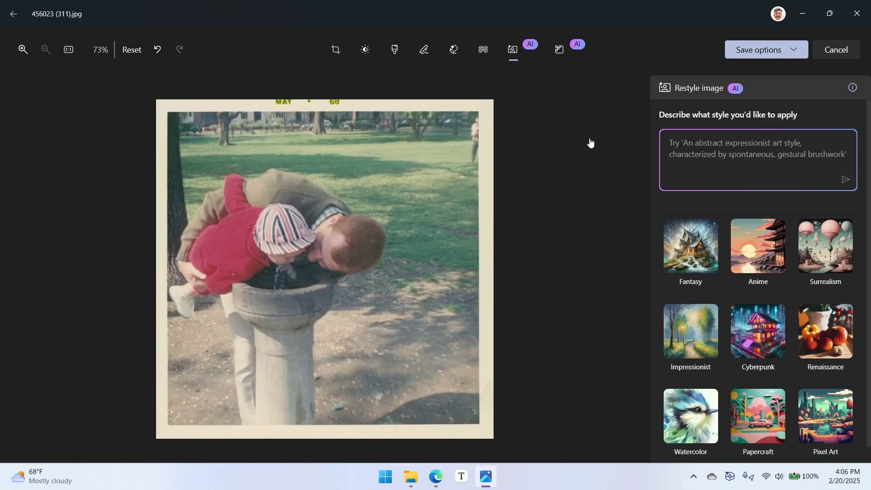
{"action": "scroll", "coordinate": [794, 208], "scroll_direction": "down", "scroll_amount": 1}
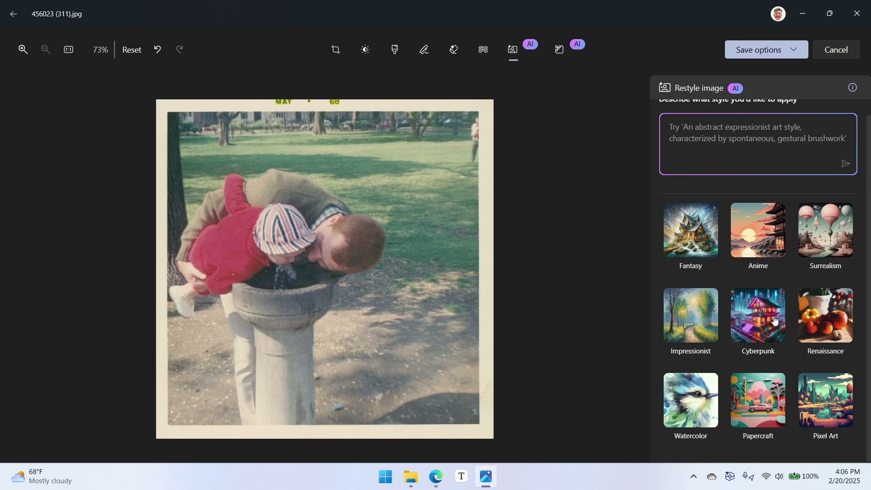
{"action": "scroll", "coordinate": [775, 320], "scroll_direction": "up", "scroll_amount": 1}
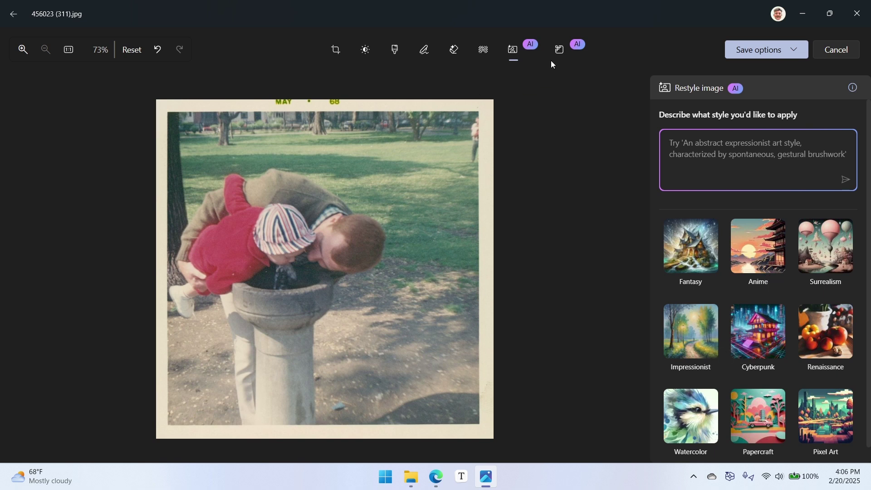
{"action": "left_click", "coordinate": [559, 51]}
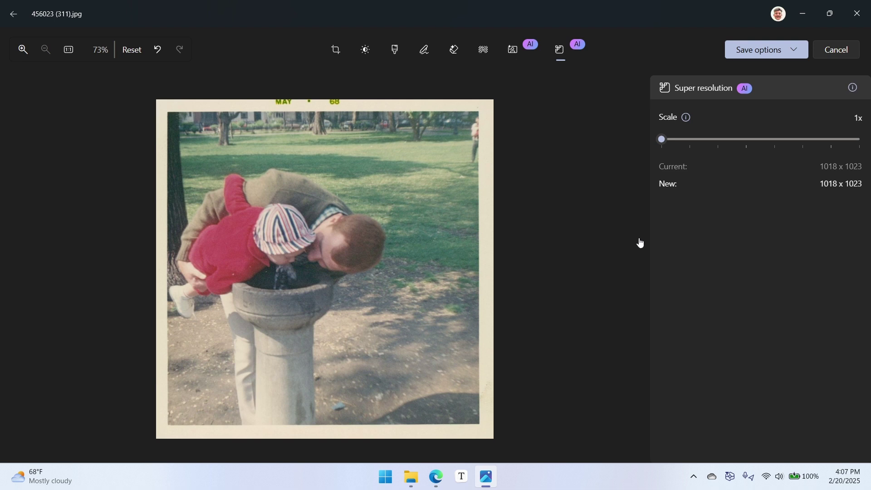
Step: Try a 2x upscale to 2036 x 2046, then discard the edits and close Photos
{"action": "left_click", "coordinate": [690, 140]}
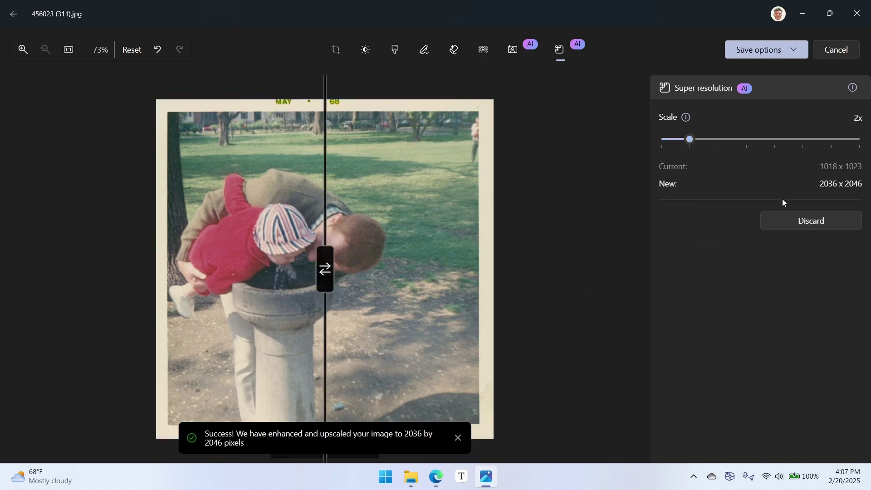
{"action": "left_click", "coordinate": [829, 54]}
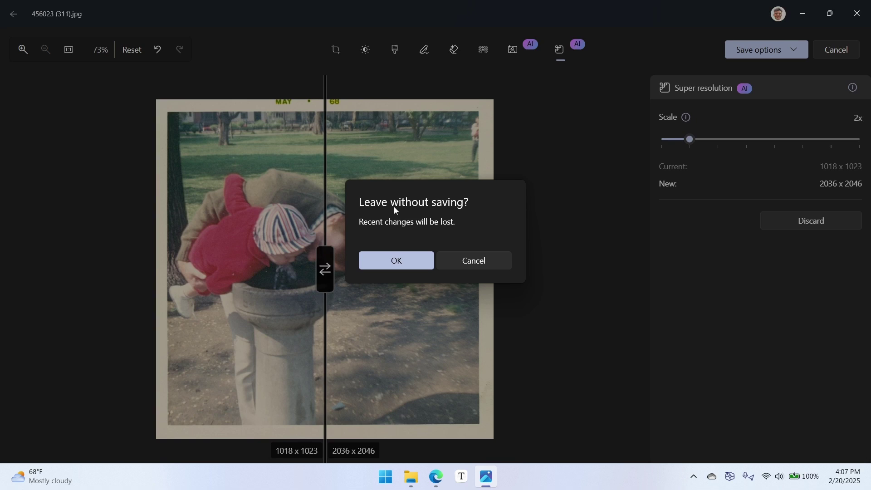
{"action": "left_click", "coordinate": [409, 269]}
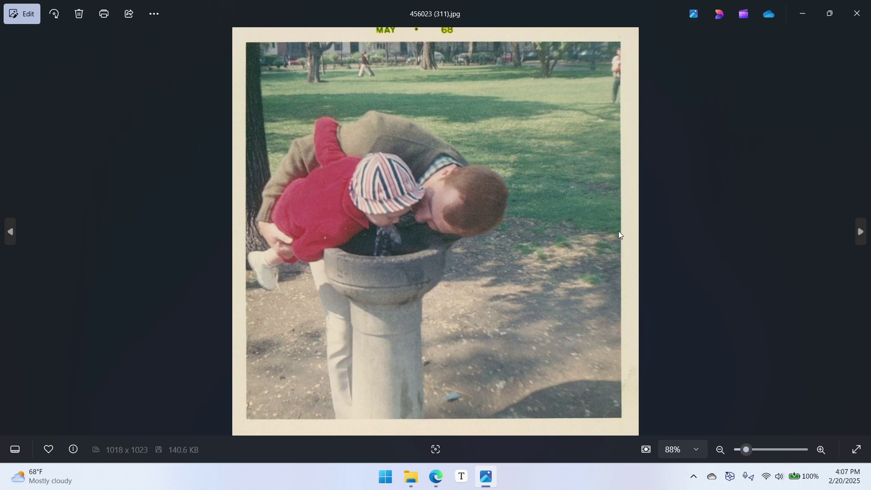
{"action": "left_click", "coordinate": [848, 20]}
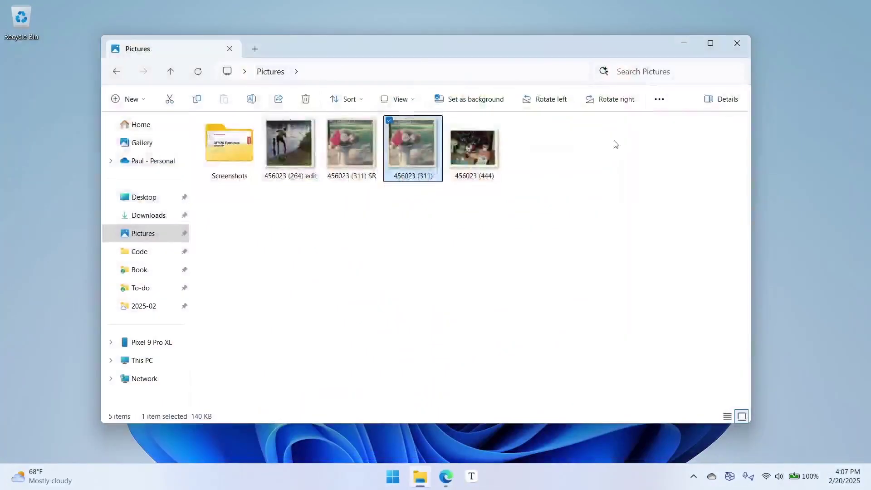
Step: Close the Pictures folder window and search the Start menu for '365' to surface Microsoft 365 Copilot
{"action": "left_click", "coordinate": [738, 47]}
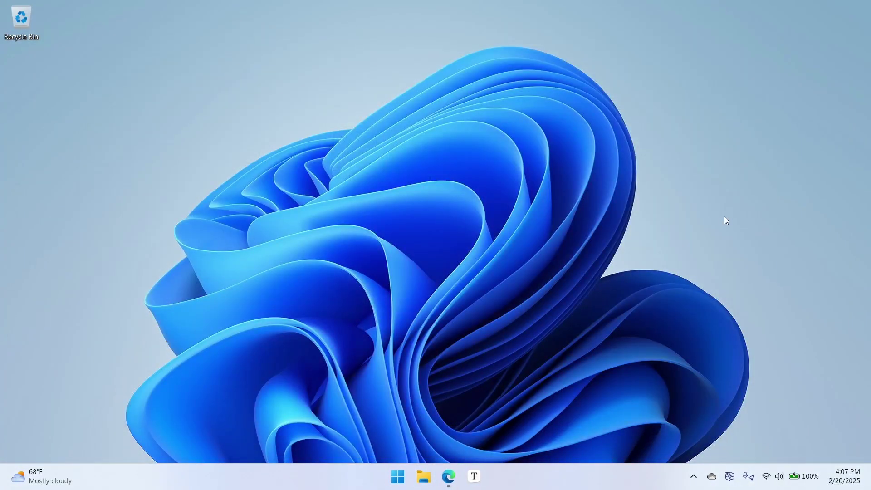
{"action": "key", "text": "super"}
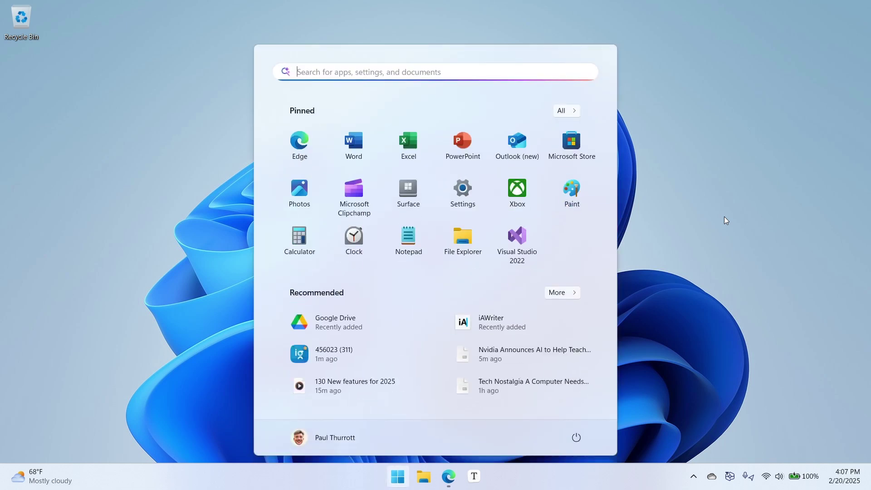
{"action": "type", "text": "cop"}
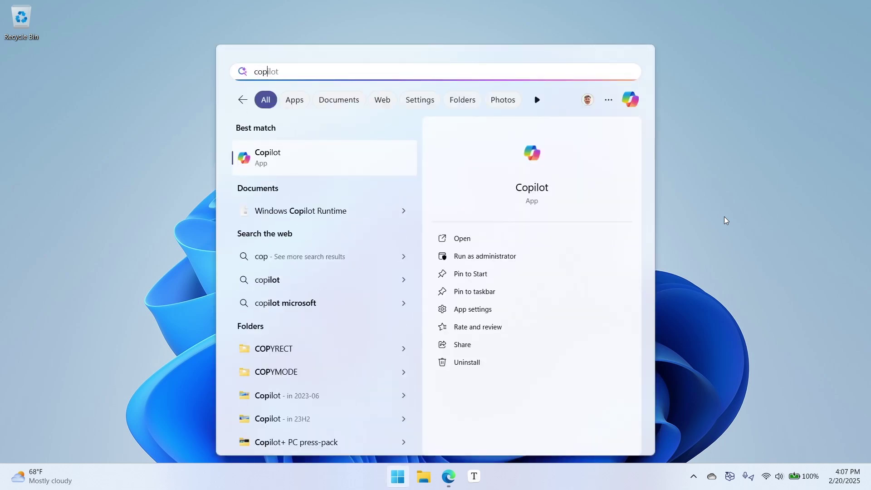
{"action": "type", "text": "ilot"}
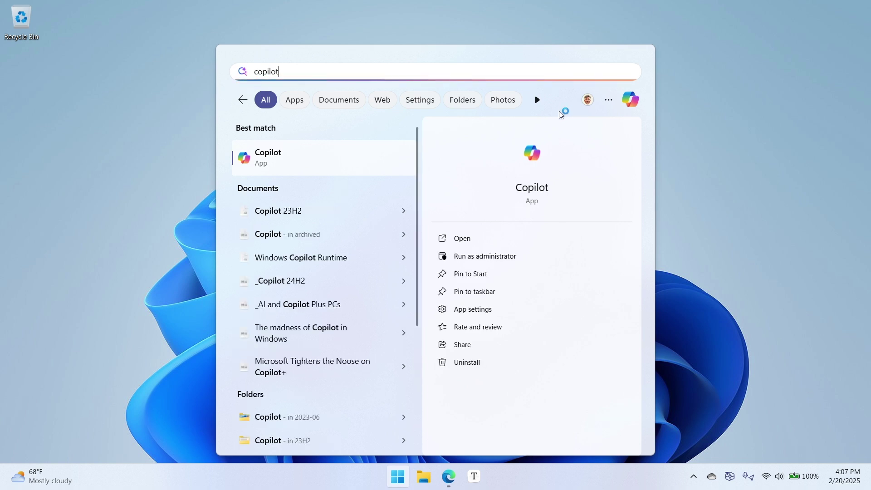
{"action": "type", "text": " 43"}
{"action": "key", "text": "BackSpace"}
{"action": "key", "text": "BackSpace"}
{"action": "key", "text": "BackSpace"}
{"action": "key", "text": "BackSpace"}
{"action": "key", "text": "BackSpace"}
{"action": "key", "text": "BackSpace"}
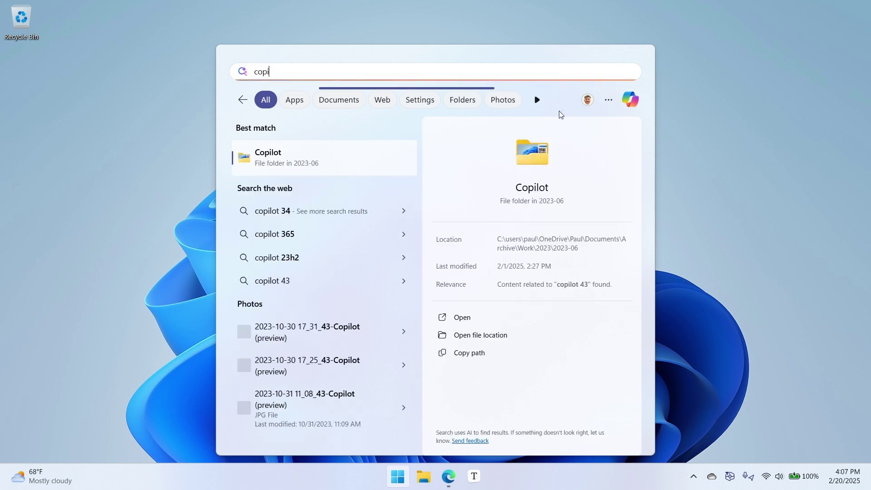
{"action": "key", "text": "BackSpace"}
{"action": "key", "text": "BackSpace"}
{"action": "key", "text": "BackSpace"}
{"action": "key", "text": "BackSpace"}
{"action": "type", "text": "365"}
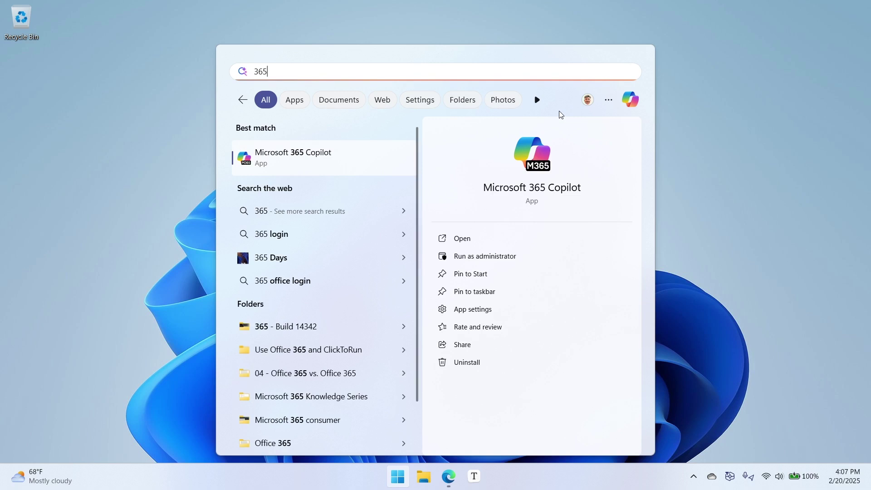
Step: Launch Microsoft 365 Copilot from the search results and let it load its chat page
{"action": "left_click", "coordinate": [348, 162]}
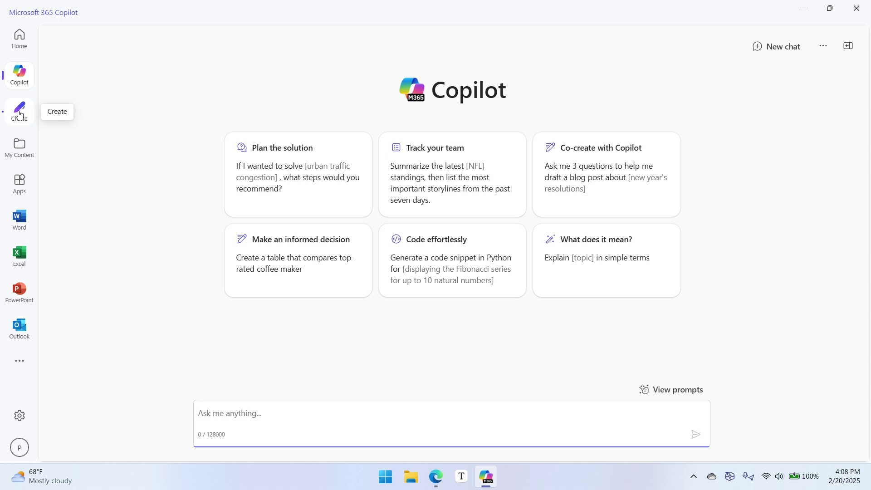
{"action": "left_click", "coordinate": [18, 115]}
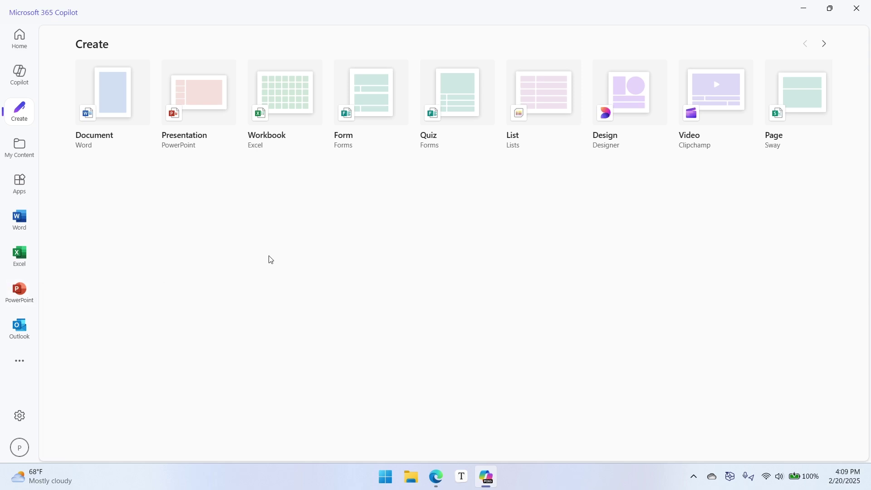
{"action": "left_click", "coordinate": [20, 146]}
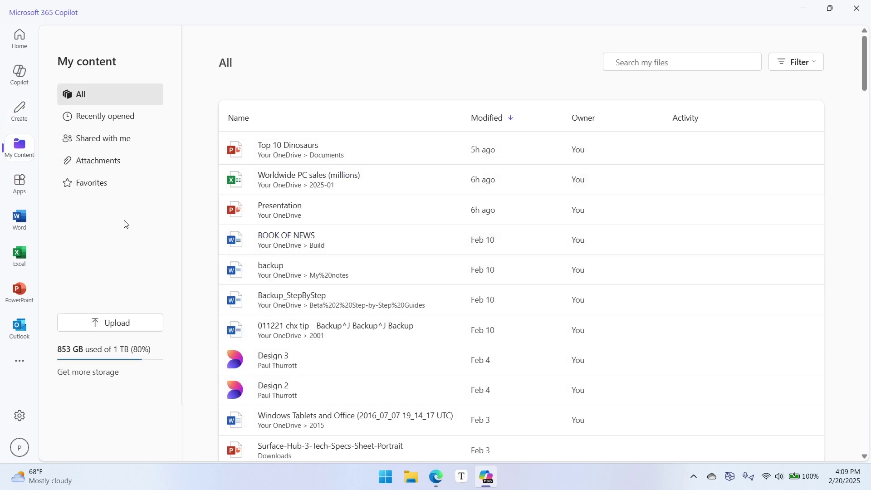
{"action": "left_click", "coordinate": [20, 184]}
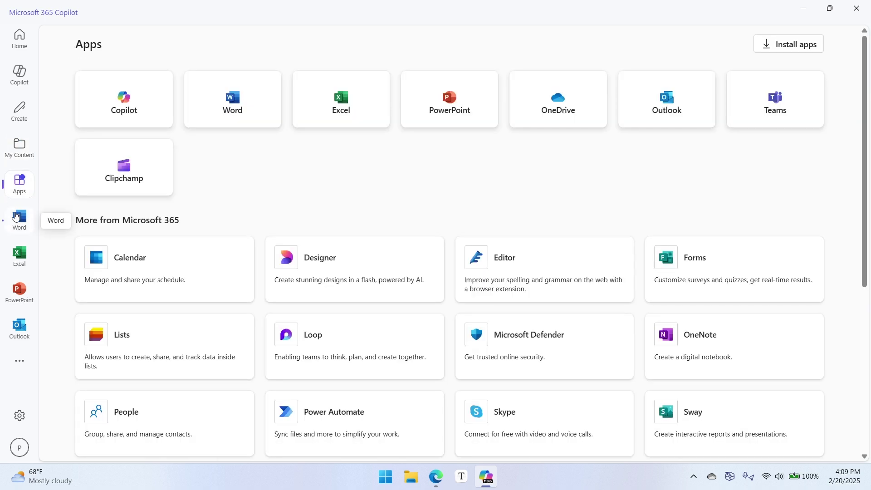
{"action": "scroll", "coordinate": [396, 191], "scroll_direction": "down", "scroll_amount": 5}
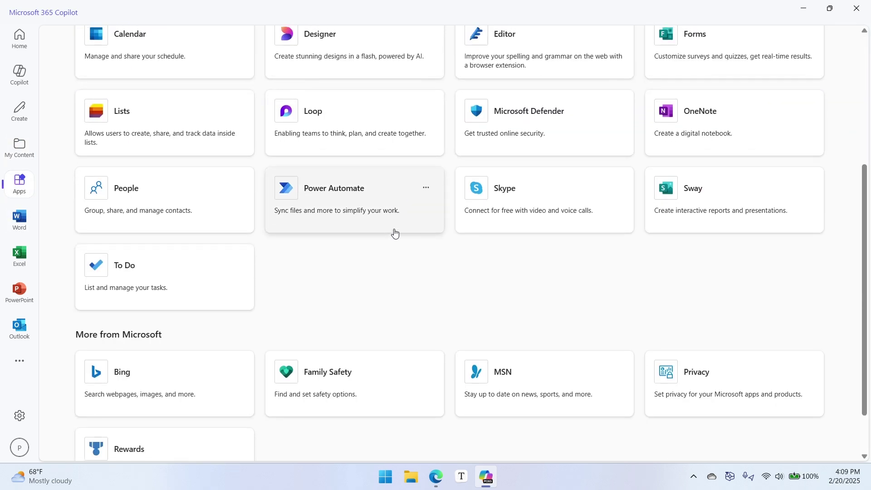
{"action": "scroll", "coordinate": [395, 233], "scroll_direction": "up", "scroll_amount": 5}
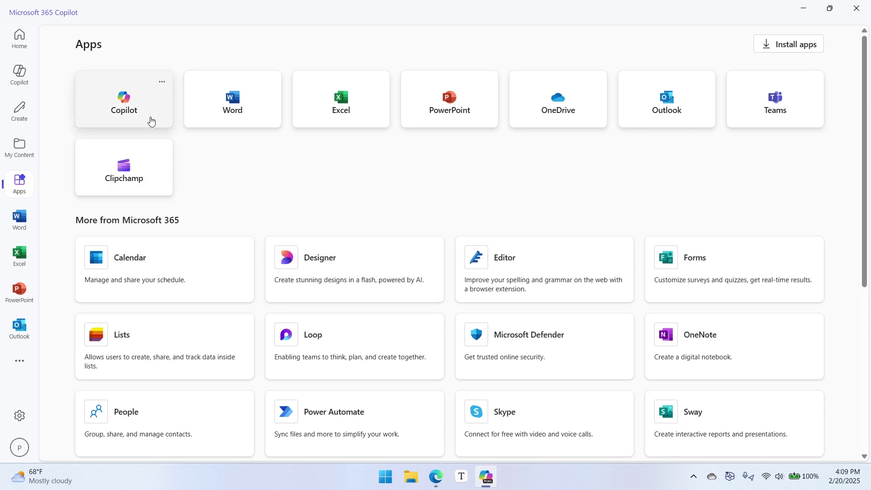
{"action": "left_click", "coordinate": [151, 121]}
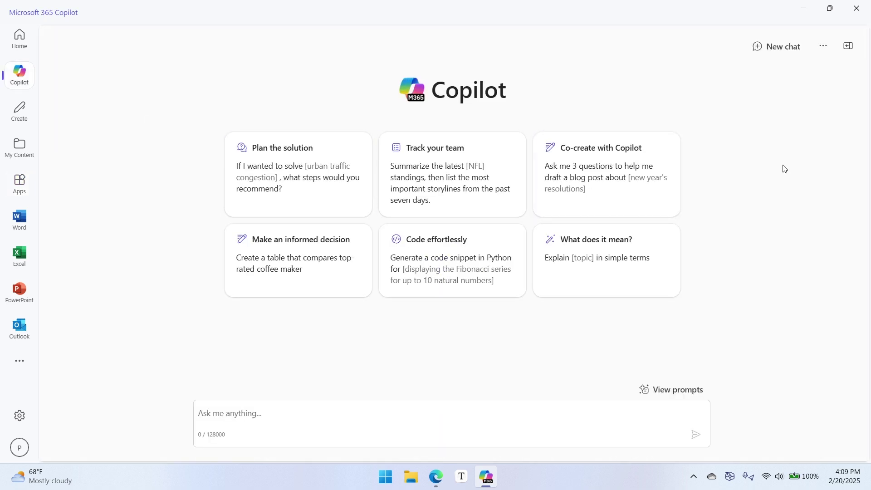
{"action": "left_click", "coordinate": [823, 47]}
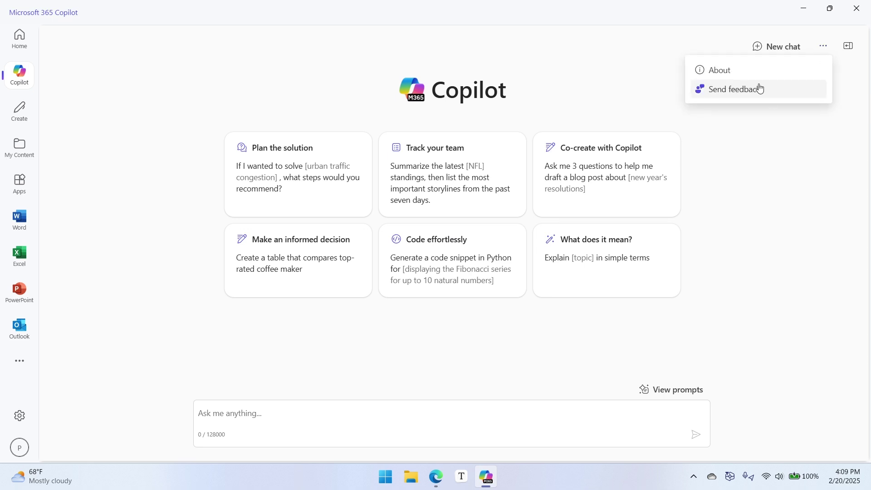
{"action": "left_click", "coordinate": [824, 141]}
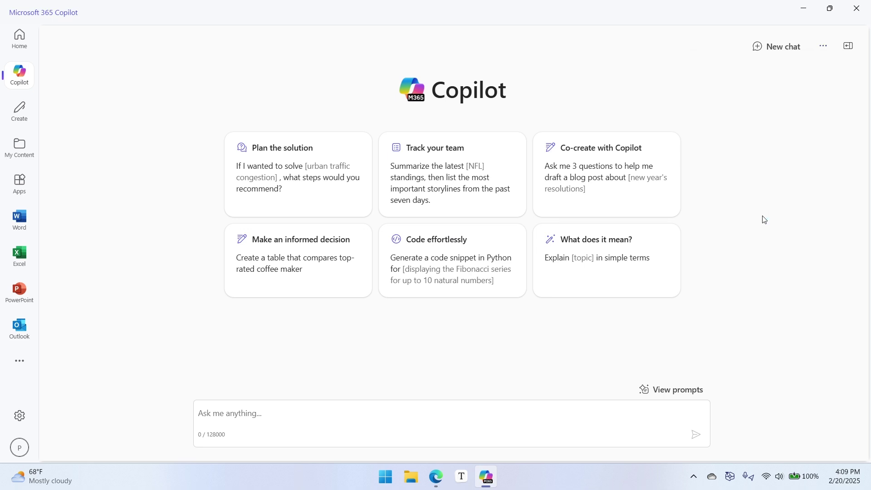